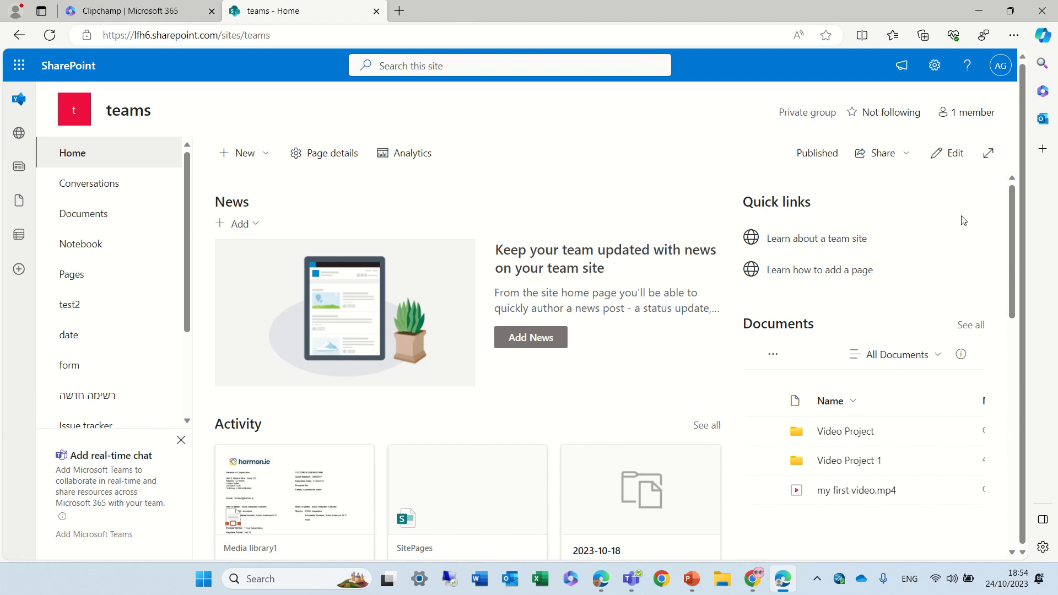
# - Back out of creating a list, then open the new document library dialog with its templates
pyautogui.click(257, 158)
pyautogui.click(257, 195)
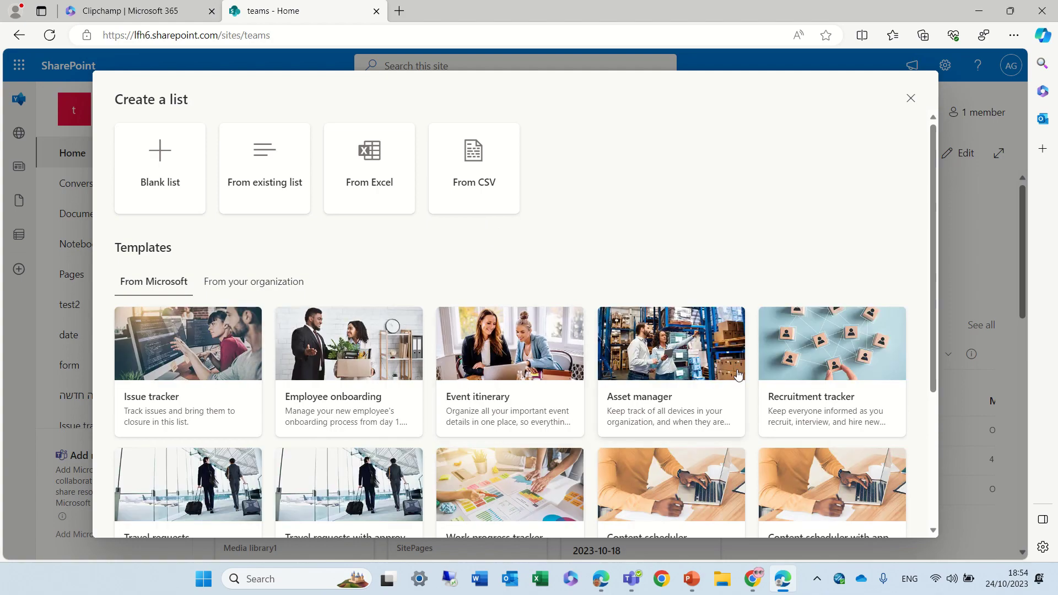
pyautogui.scroll(-4, 924, 317)
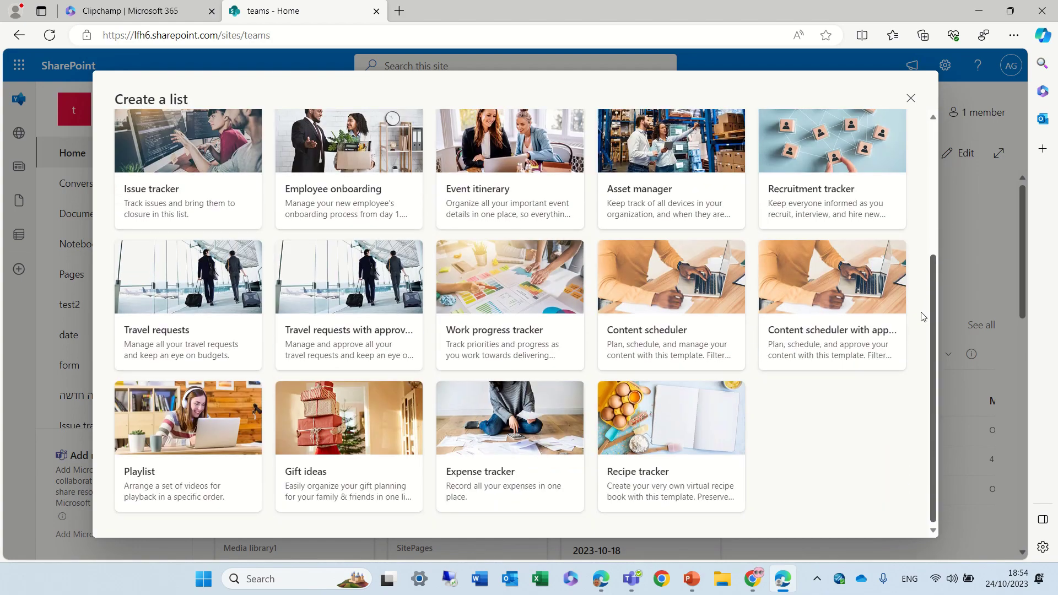
pyautogui.scroll(5, 924, 317)
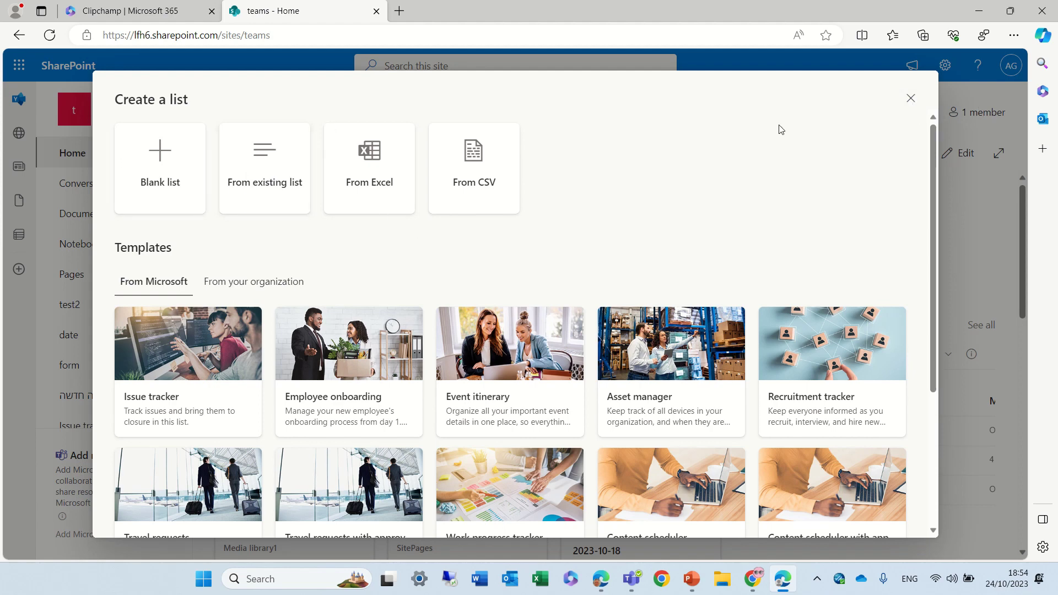
pyautogui.click(911, 99)
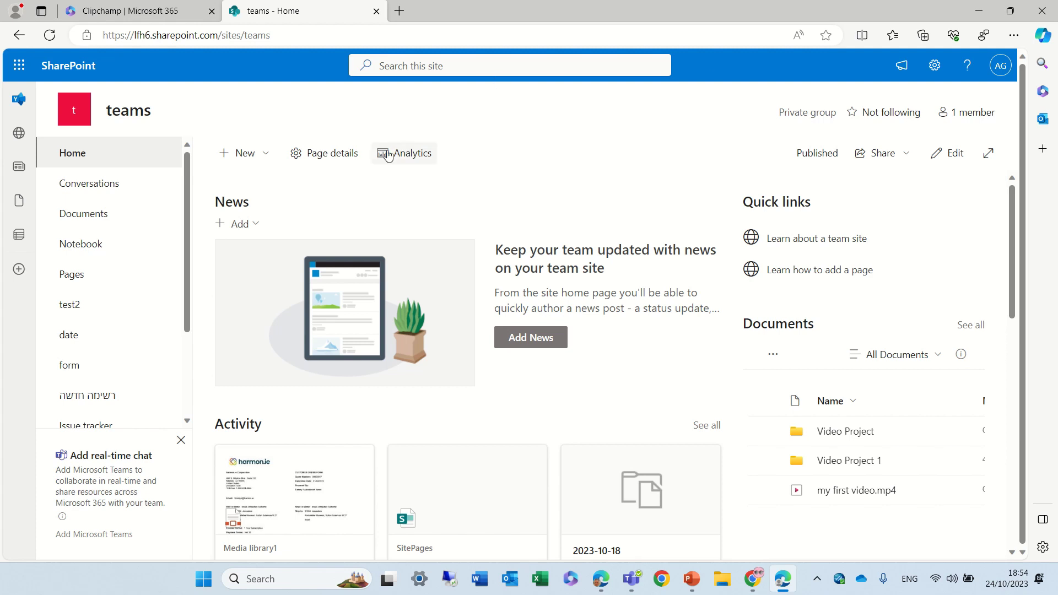
pyautogui.click(262, 155)
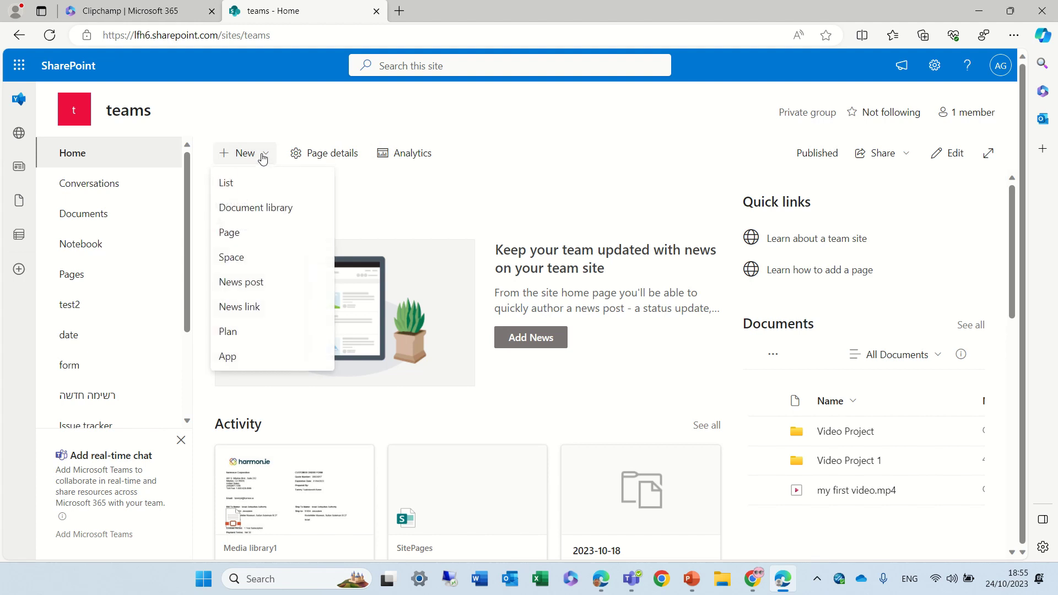
pyautogui.click(269, 207)
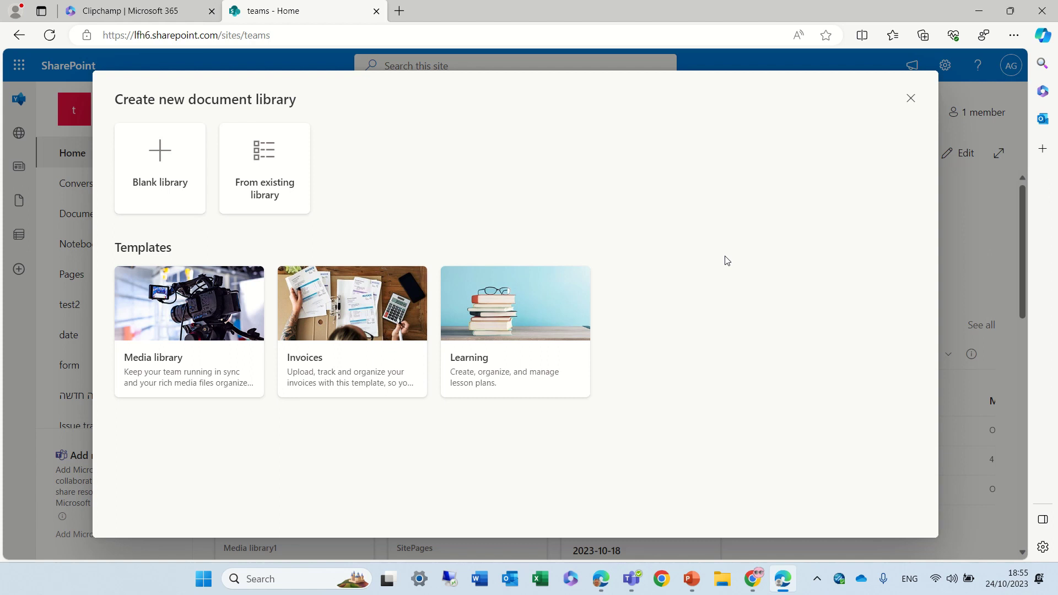
# - Preview and use the Media library template, naming the new library 'Media library 123'
pyautogui.click(210, 287)
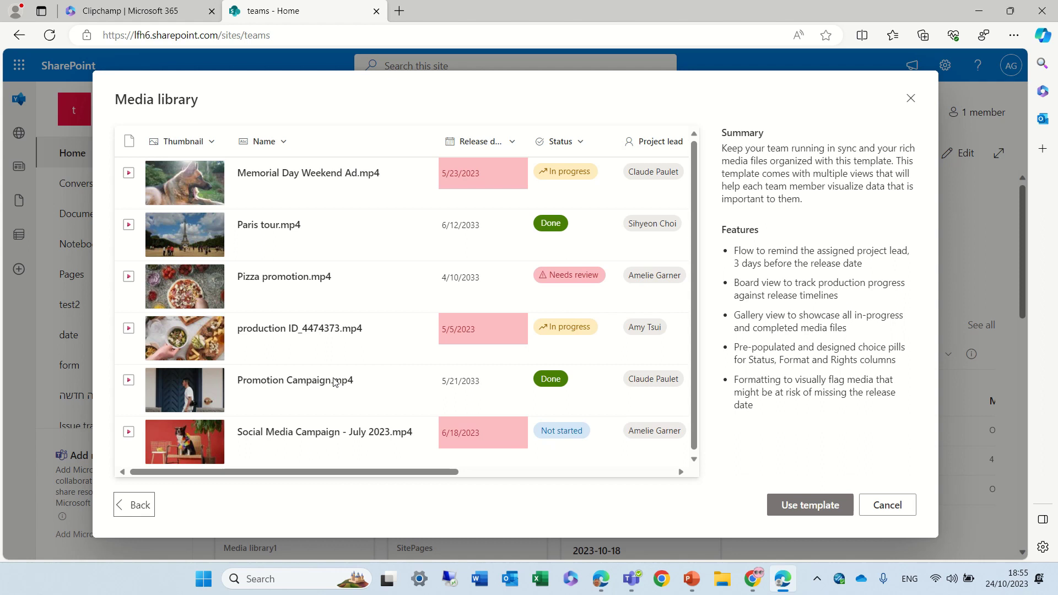
pyautogui.moveTo(422, 473); pyautogui.dragTo(245, 484)
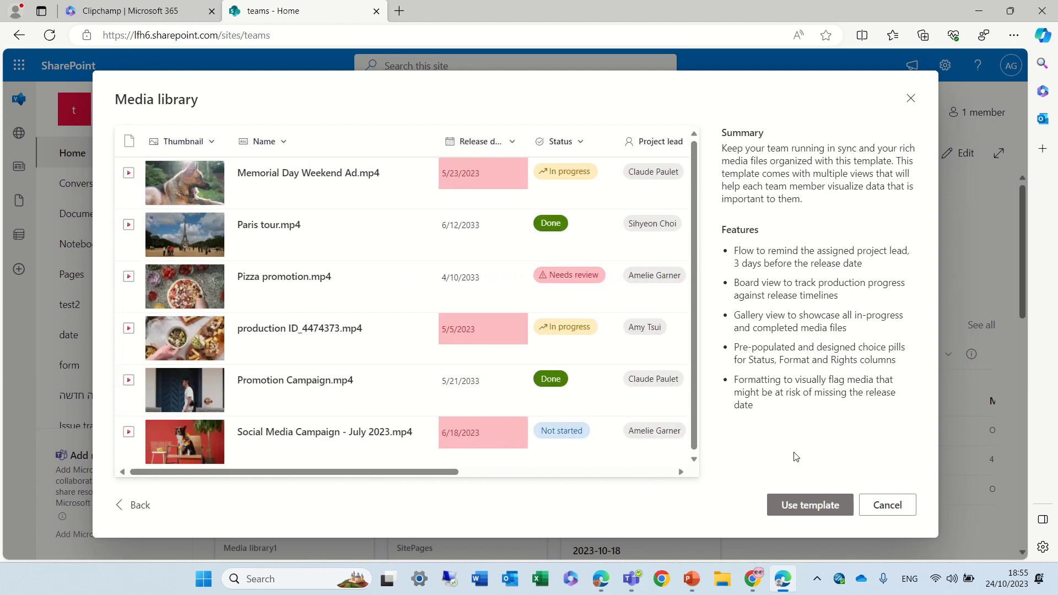
pyautogui.click(806, 505)
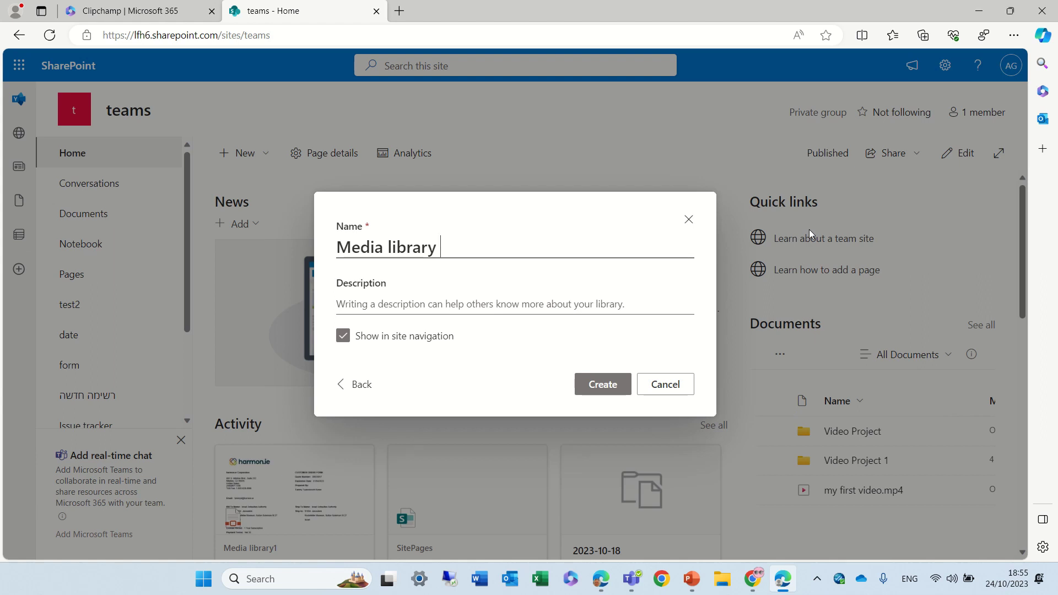
pyautogui.write('123')
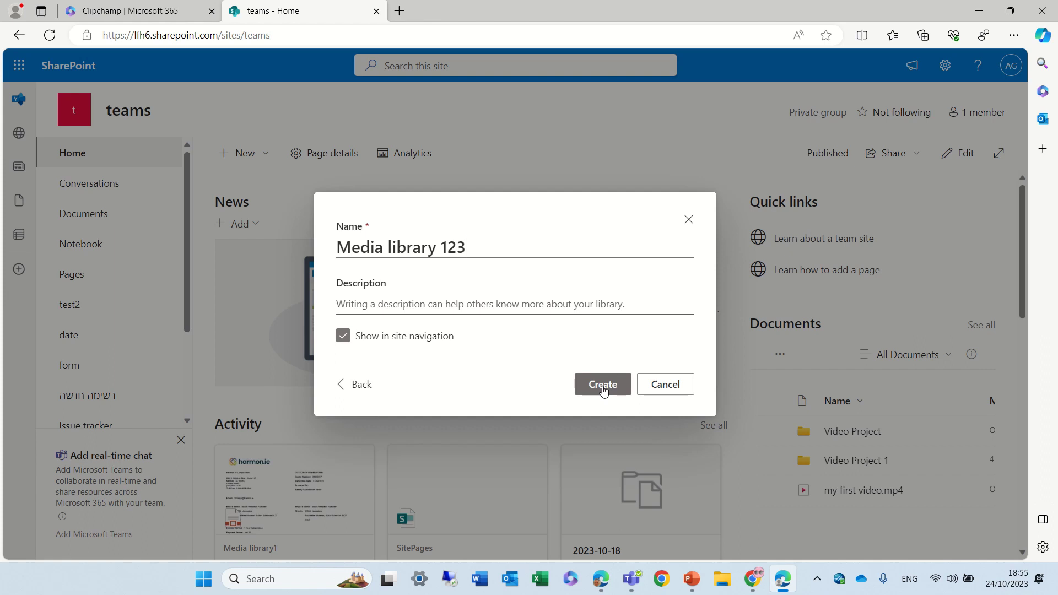
# - Create Media library 123, go ahead with the release date reminder setup, and dismiss the notice
pyautogui.click(603, 386)
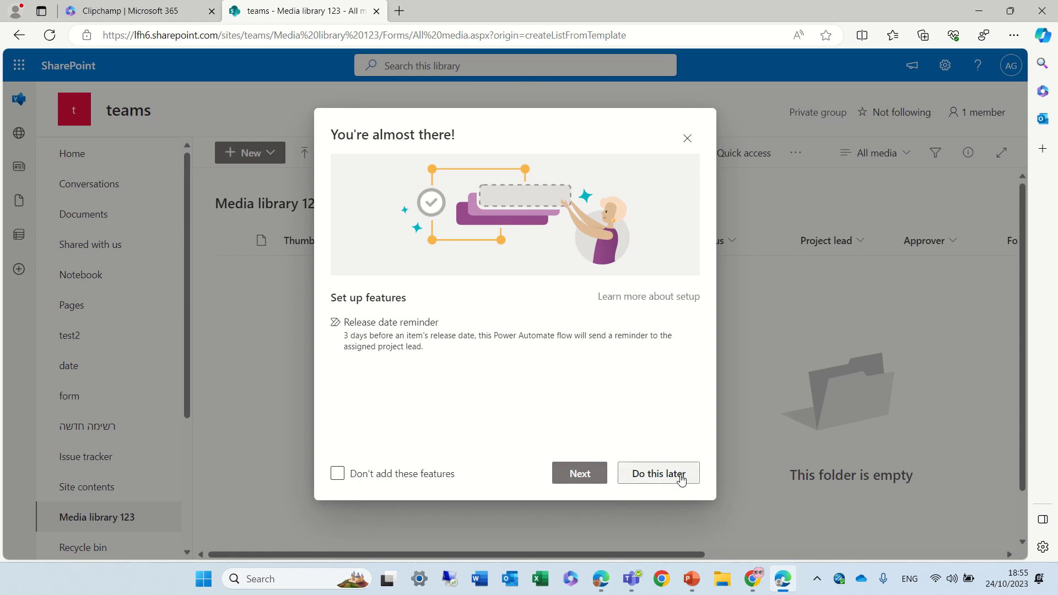
pyautogui.click(581, 474)
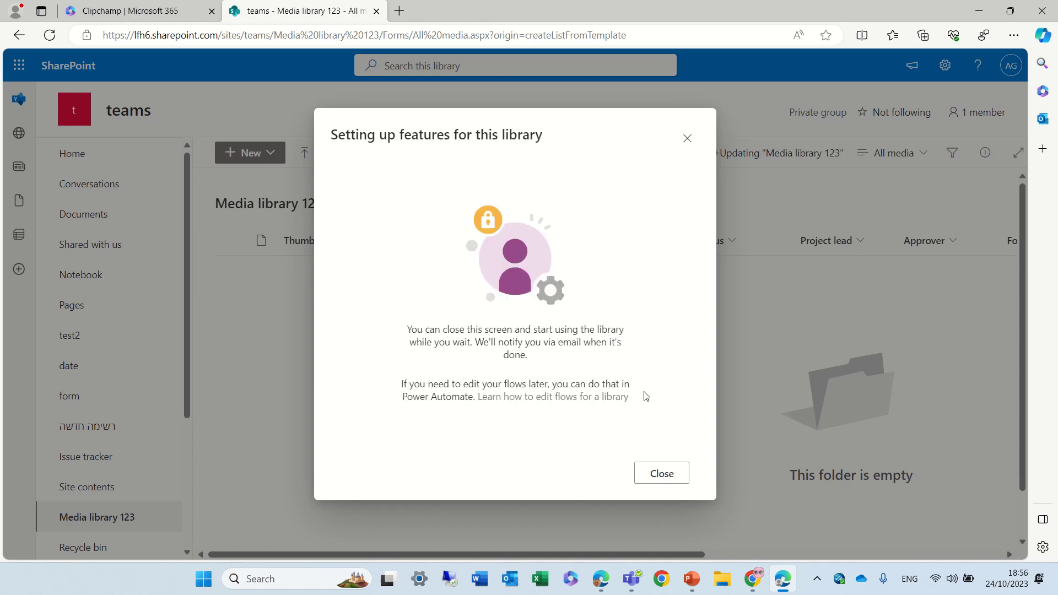
pyautogui.click(669, 472)
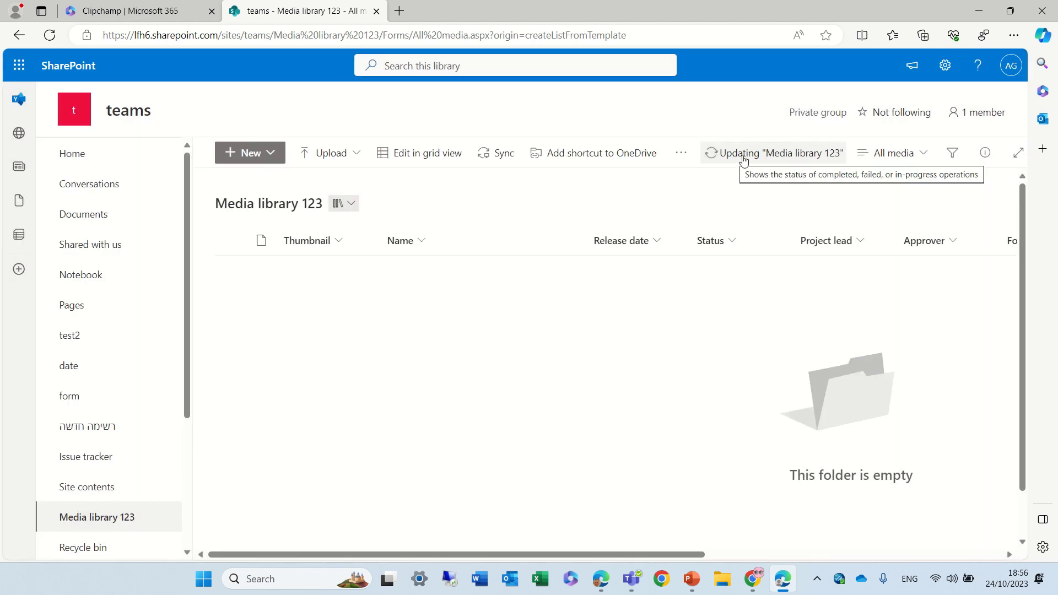
pyautogui.click(681, 154)
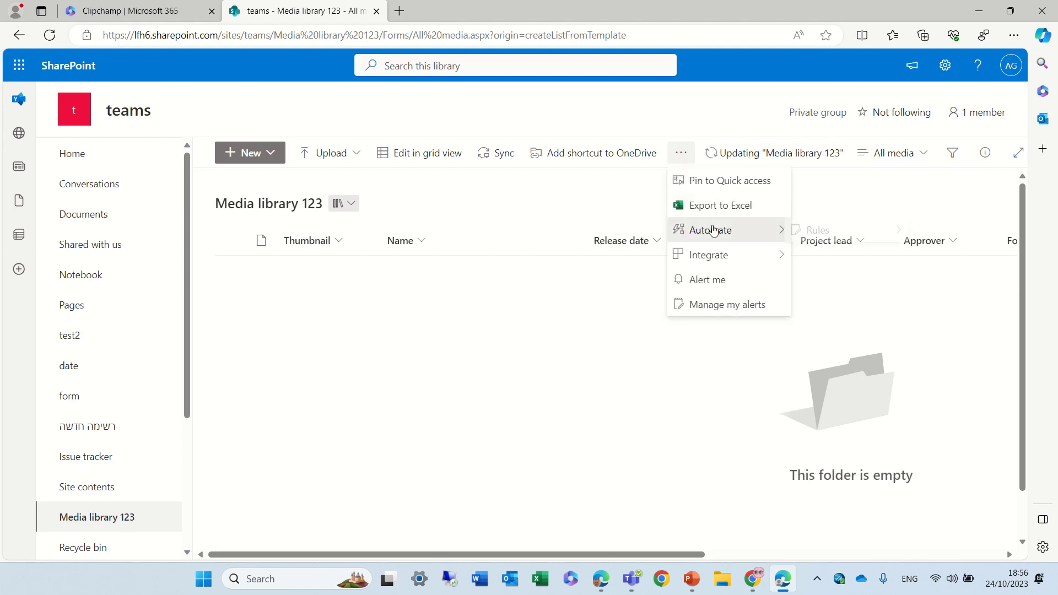
pyautogui.moveTo(715, 253)
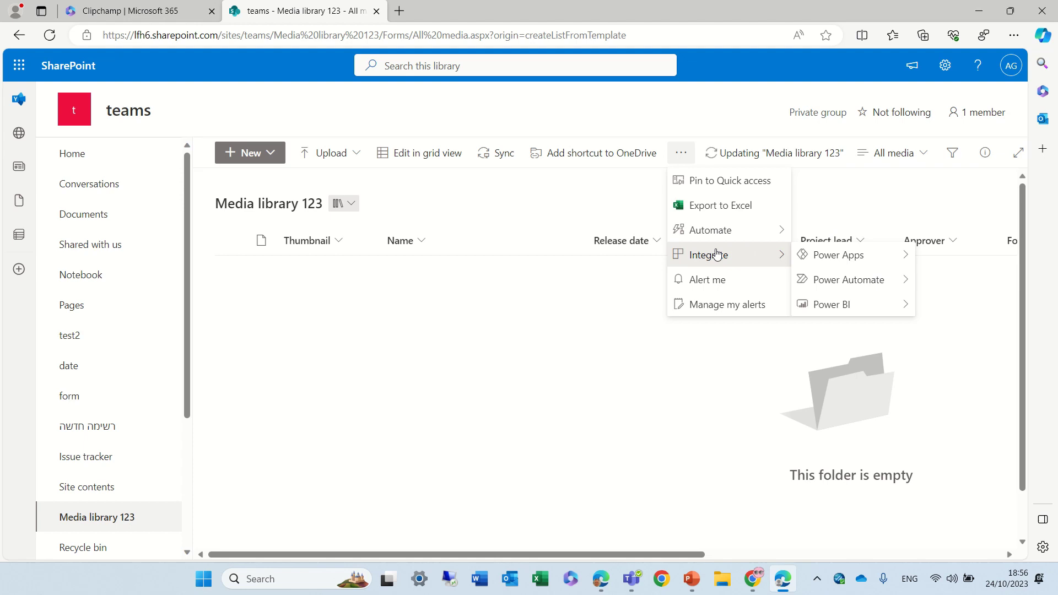
pyautogui.moveTo(822, 279)
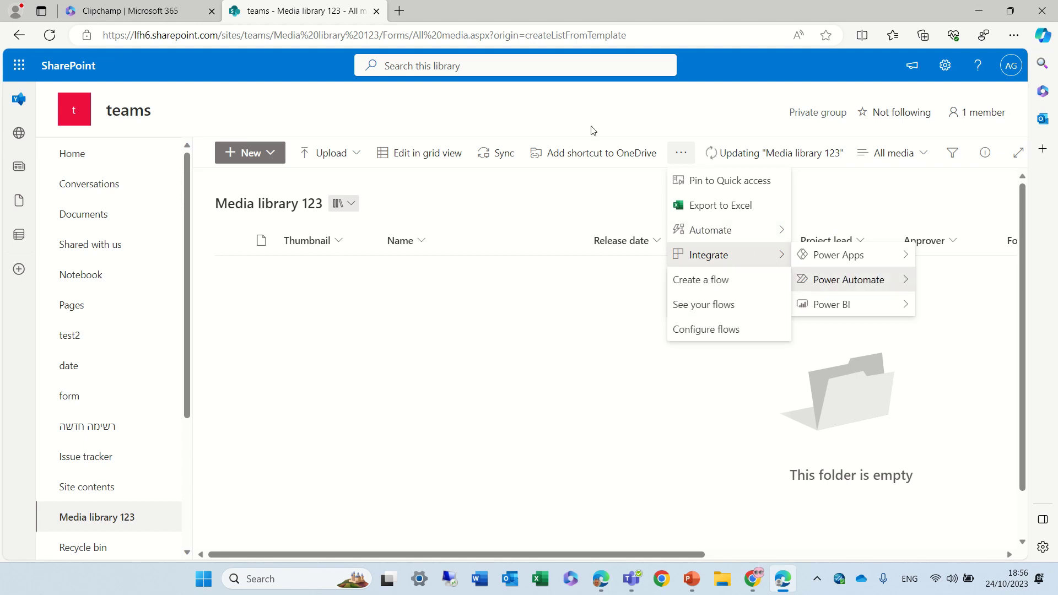
pyautogui.click(581, 116)
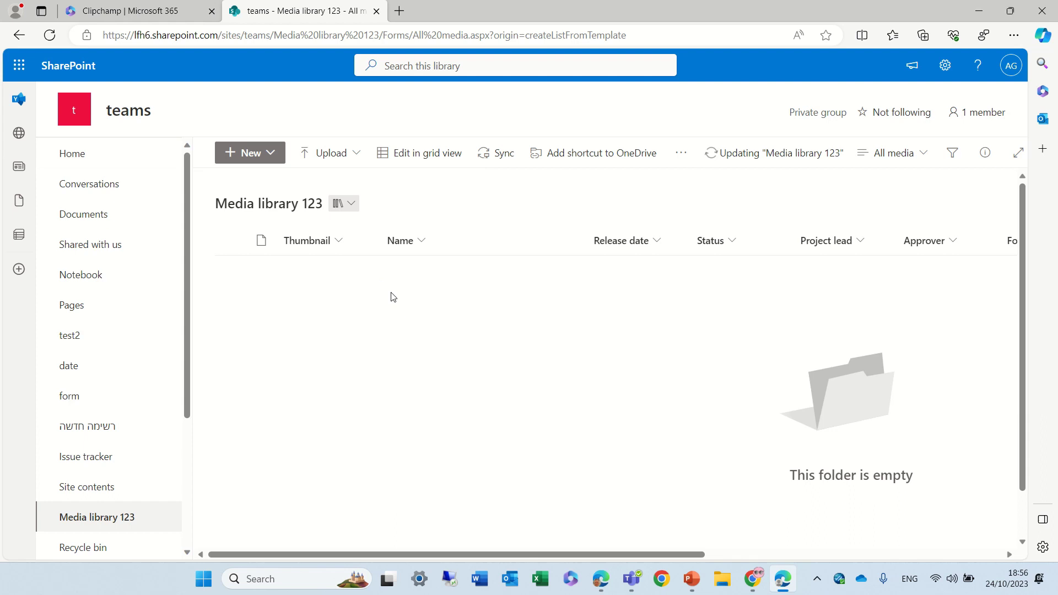
# - Upload error_video.mp4 from Downloads and check its upload progress until it finishes
pyautogui.click(327, 154)
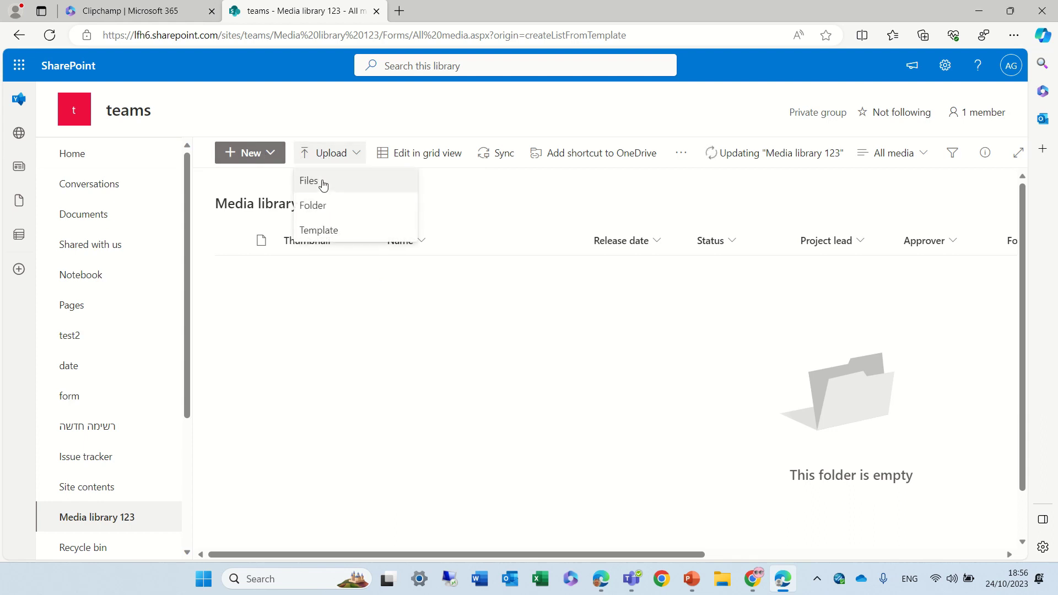
pyautogui.click(323, 184)
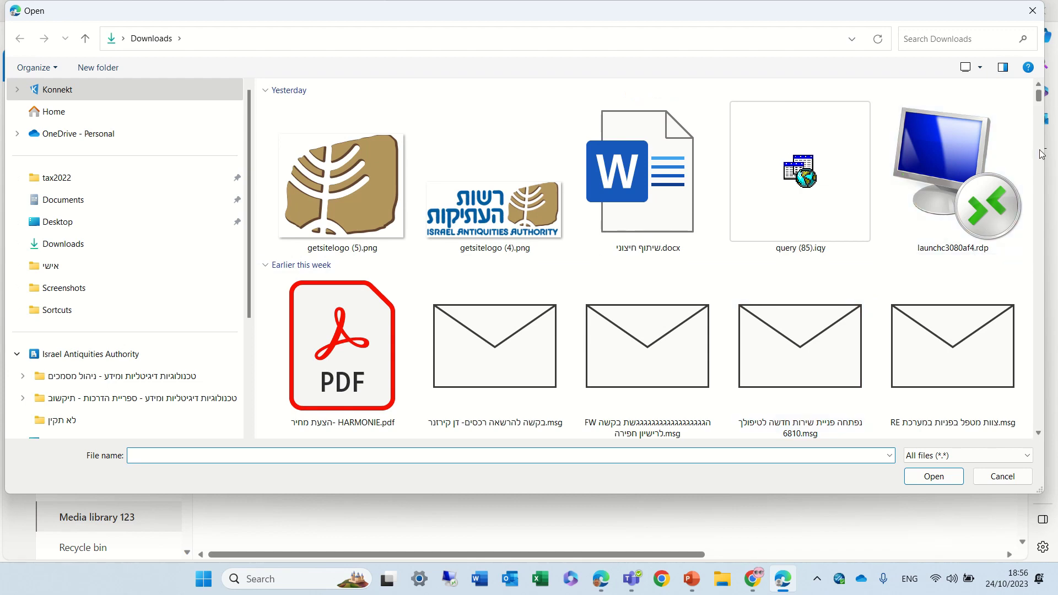
pyautogui.click(1039, 114)
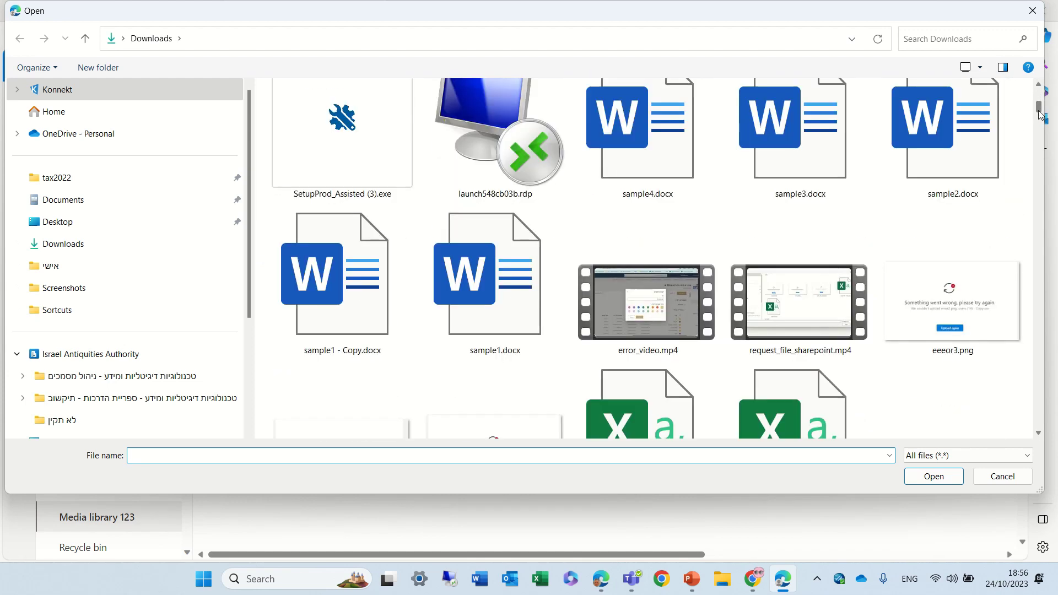
pyautogui.doubleClick(644, 306)
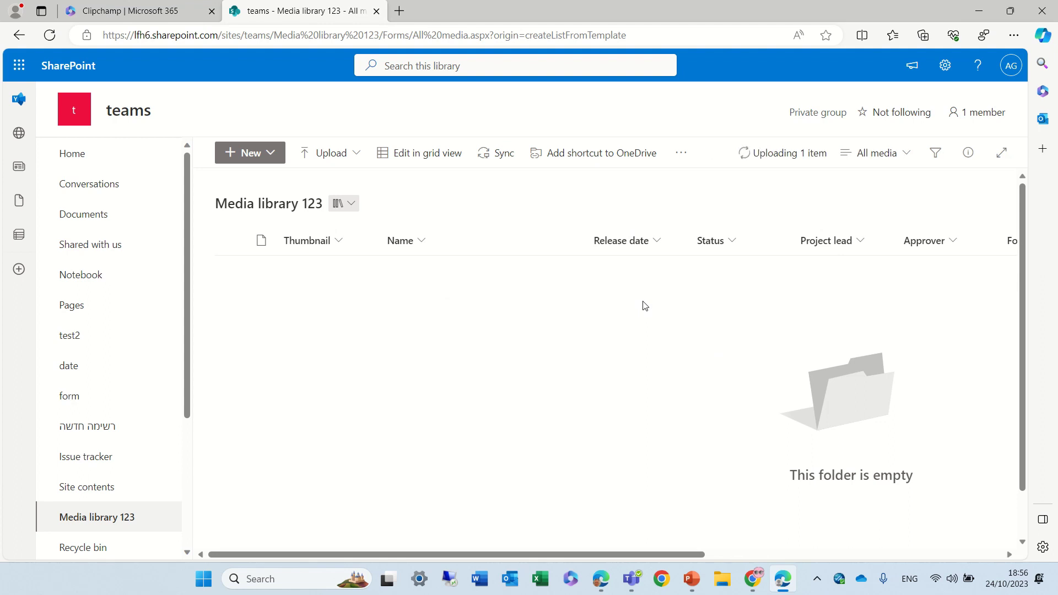
pyautogui.click(786, 154)
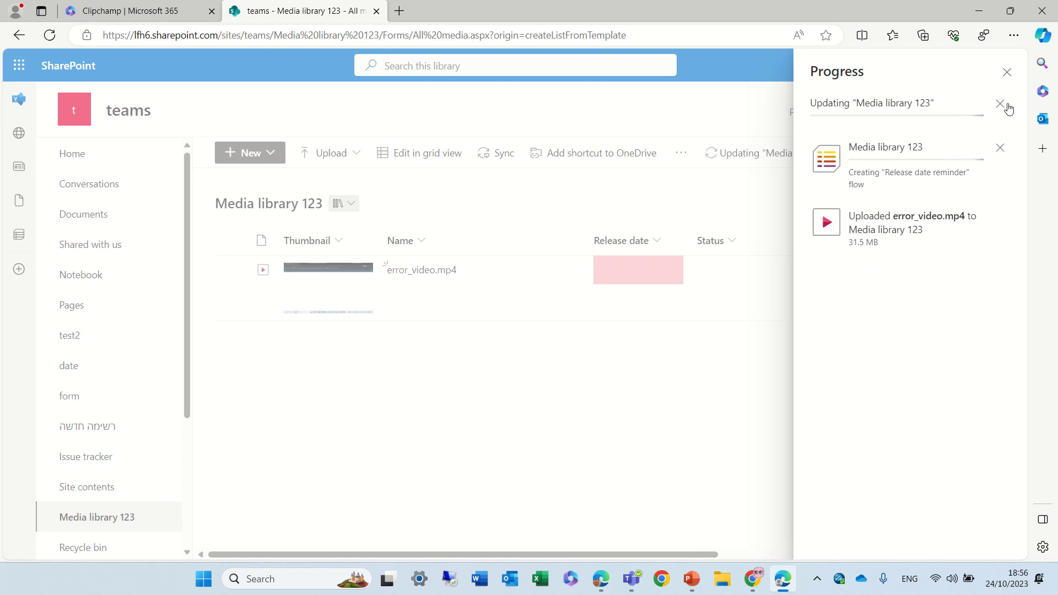
pyautogui.click(1007, 73)
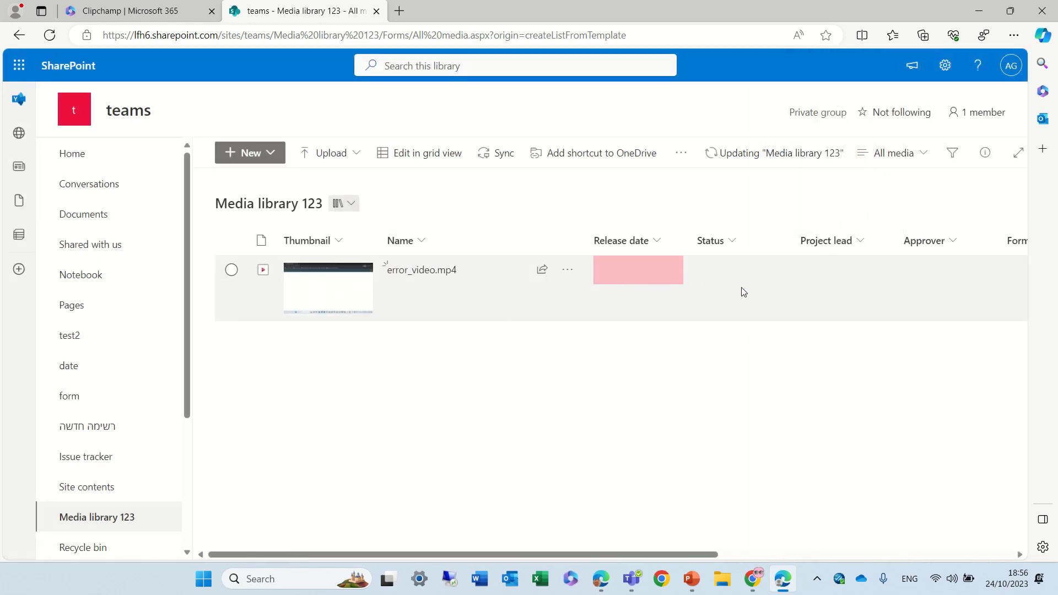
# - Open the details pane for error_video.mp4 and set its Title to 'name'
pyautogui.click(230, 269)
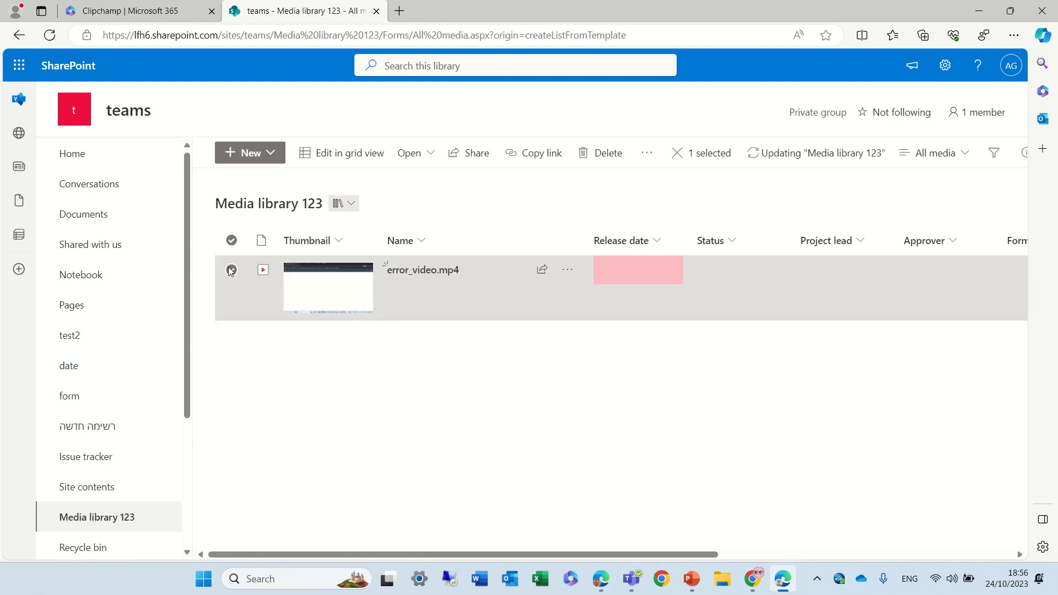
pyautogui.click(1026, 159)
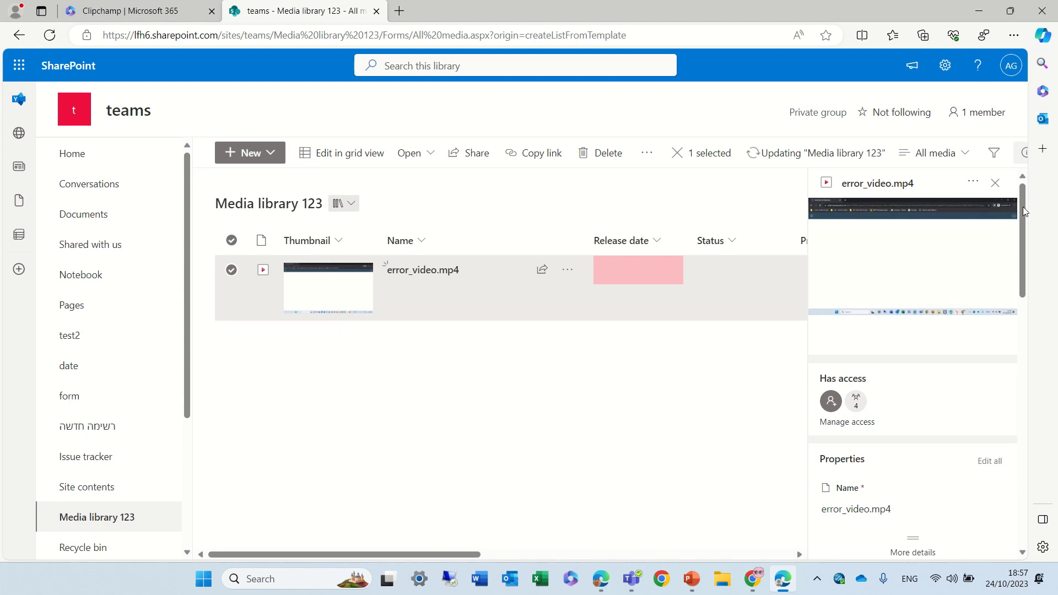
pyautogui.moveTo(1023, 207); pyautogui.dragTo(1018, 278)
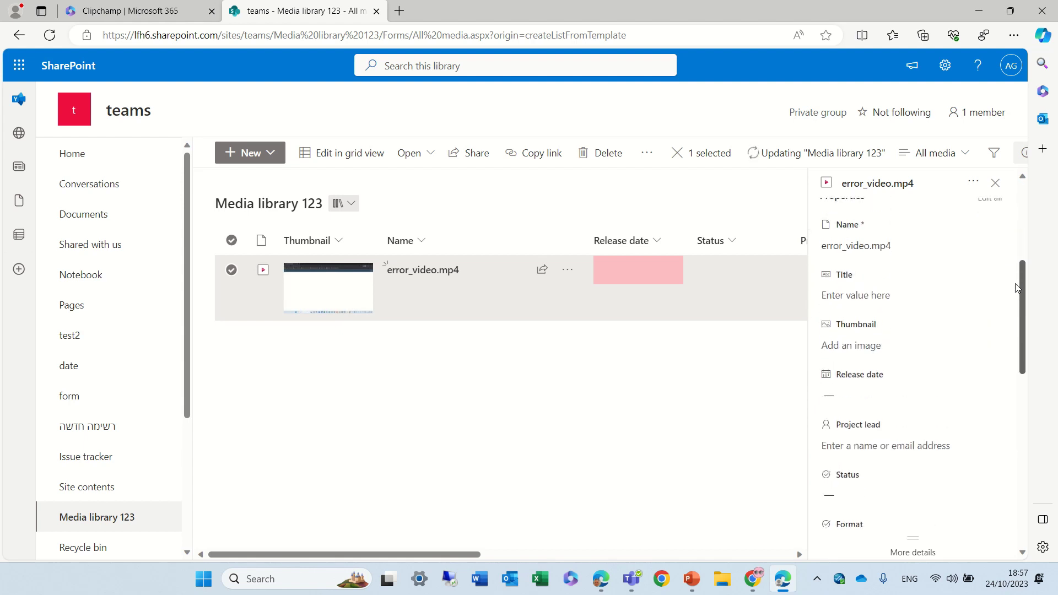
pyautogui.click(851, 298)
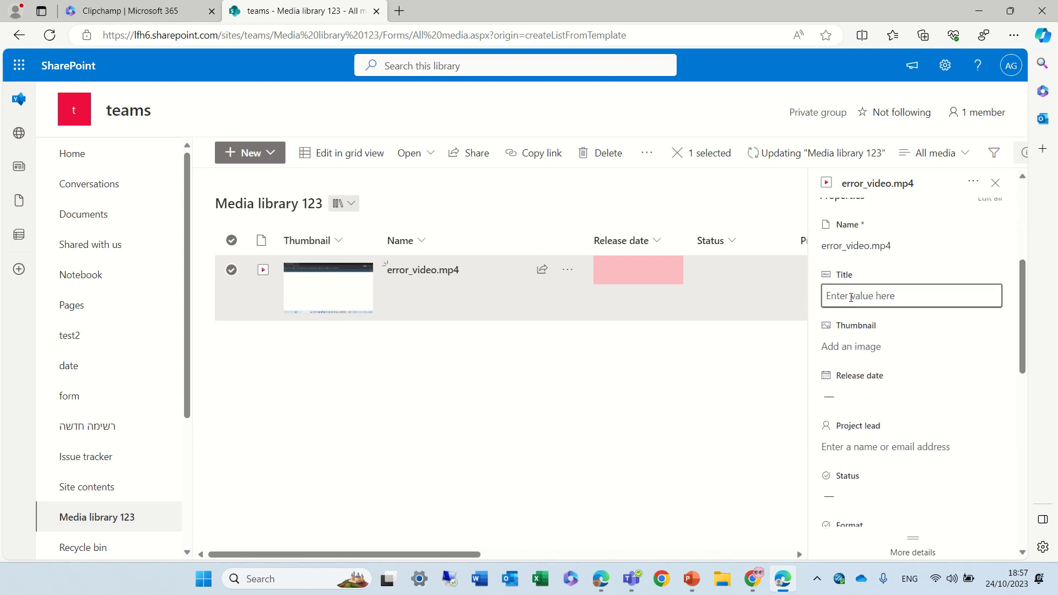
pyautogui.write('name')
pyautogui.click(838, 346)
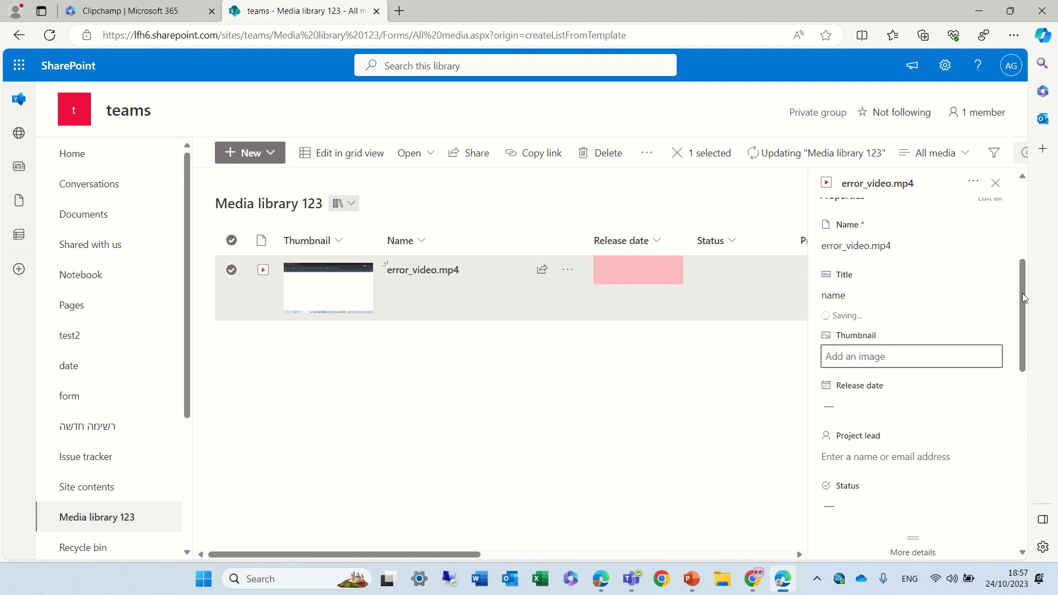
# - Correct the malformed release date and save it as 02/02/2023
pyautogui.moveTo(1020, 295); pyautogui.dragTo(1021, 331)
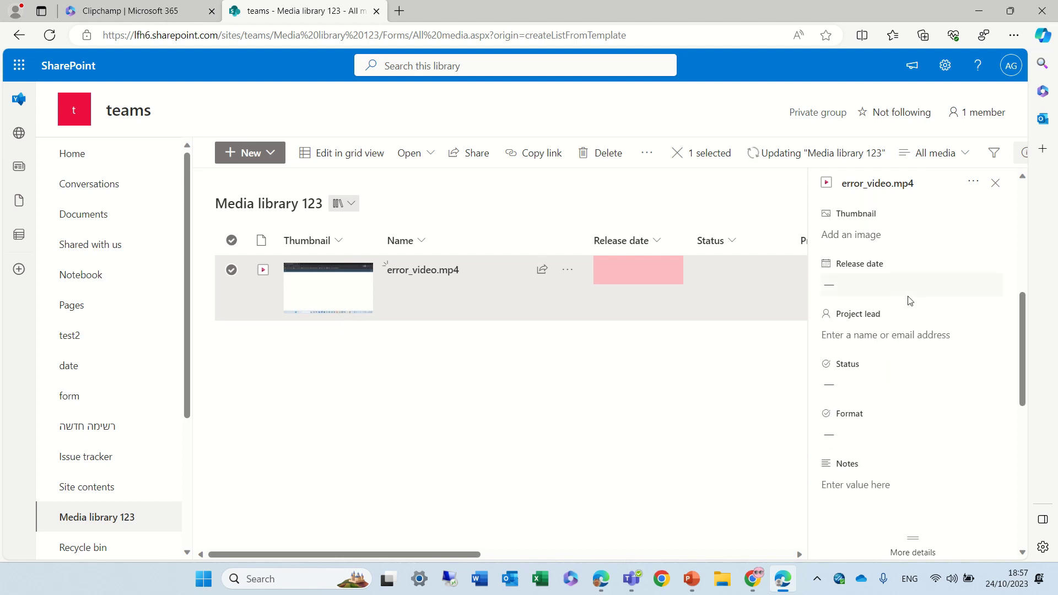
pyautogui.click(894, 293)
pyautogui.click(849, 283)
pyautogui.write('01')
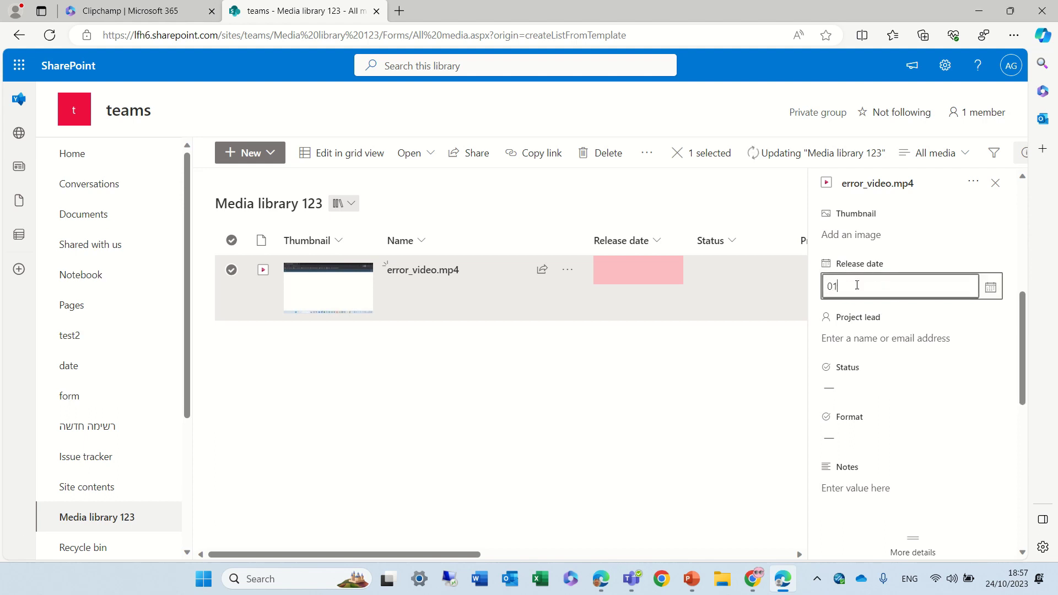
pyautogui.write('/01./2023')
pyautogui.press('Return')
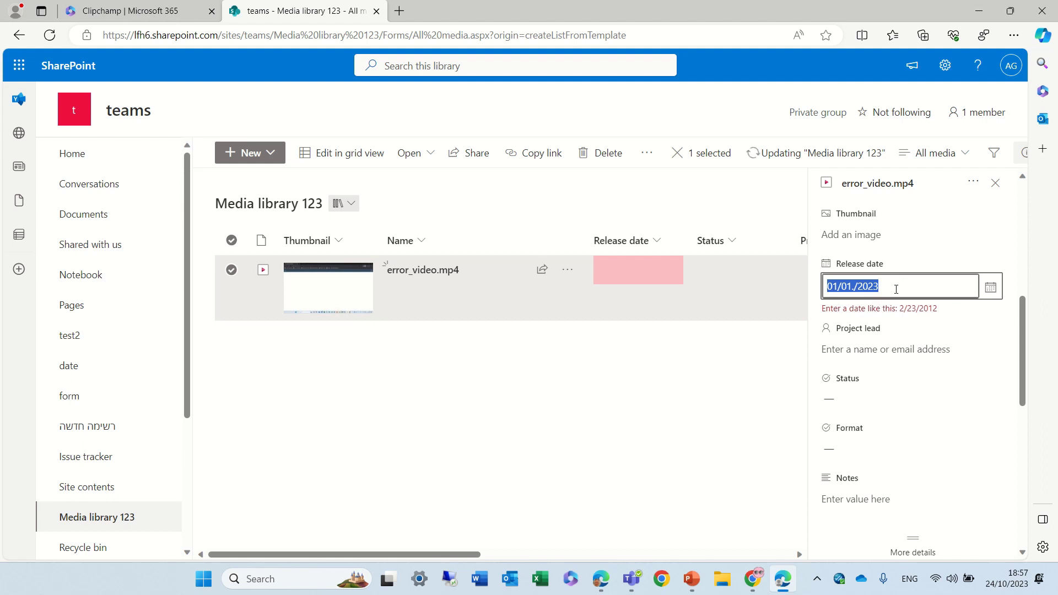
pyautogui.press('BackSpace')
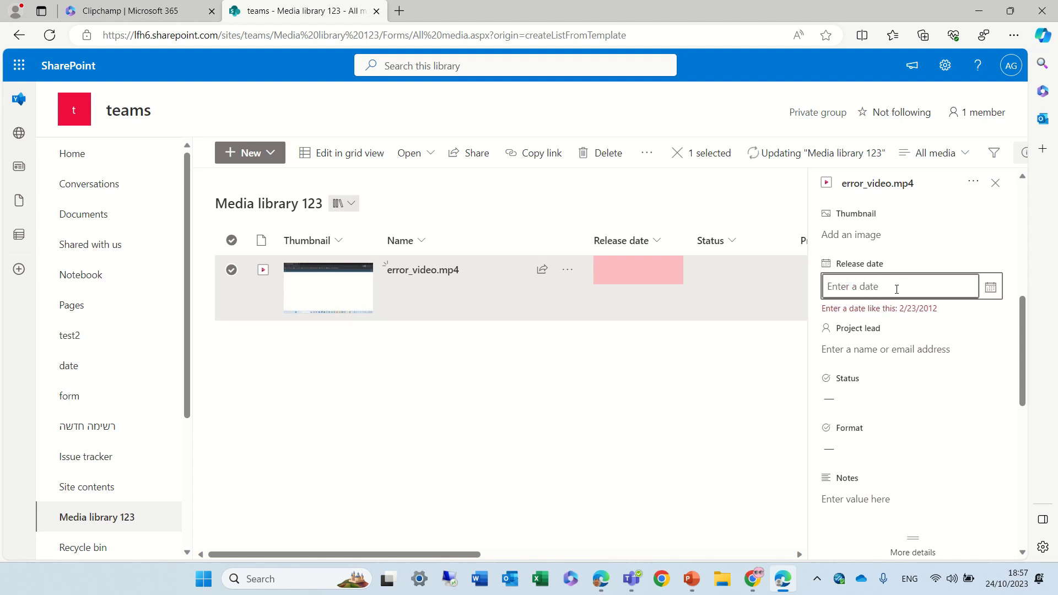
pyautogui.write('02')
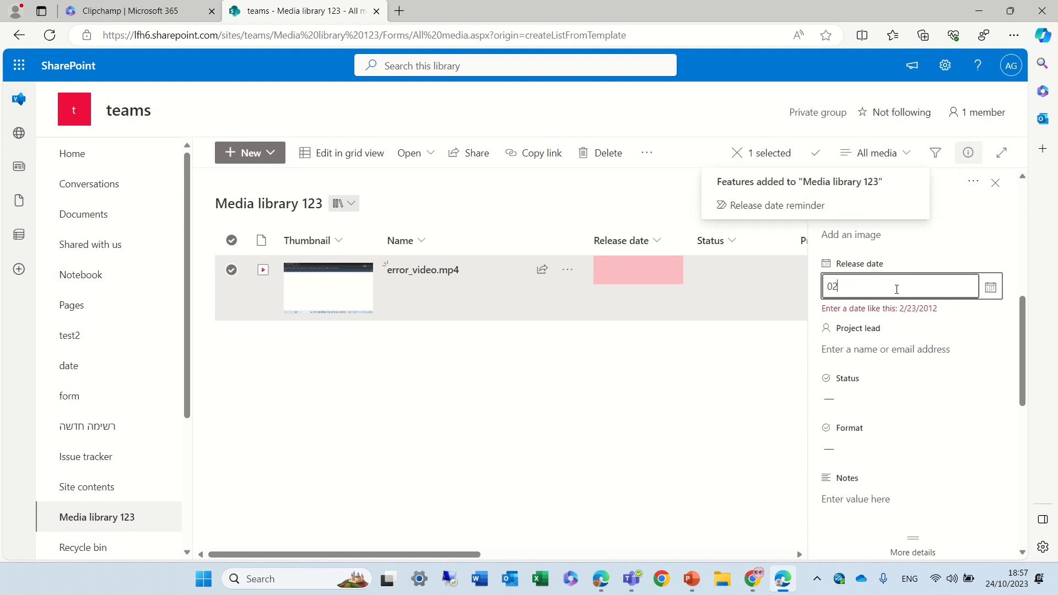
pyautogui.write('/02/2023')
pyautogui.press('Return')
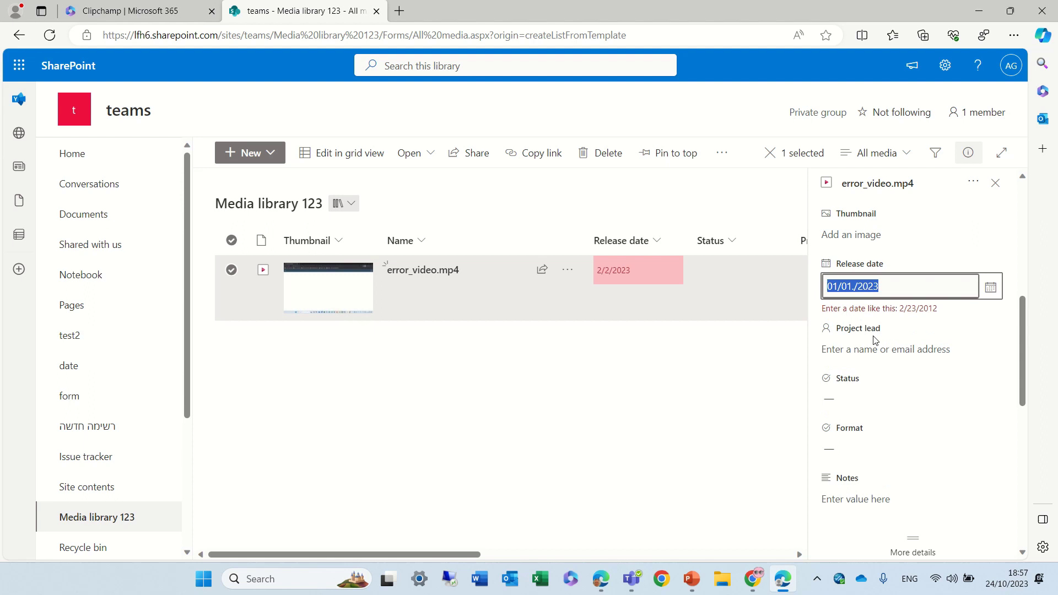
pyautogui.click(995, 291)
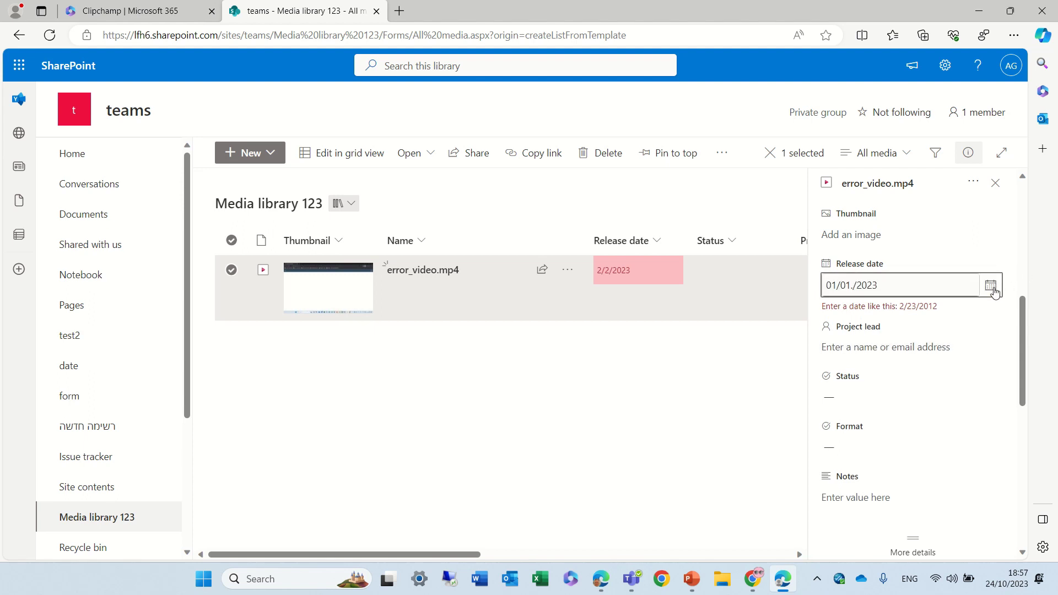
pyautogui.click(994, 291)
pyautogui.press('BackSpace')
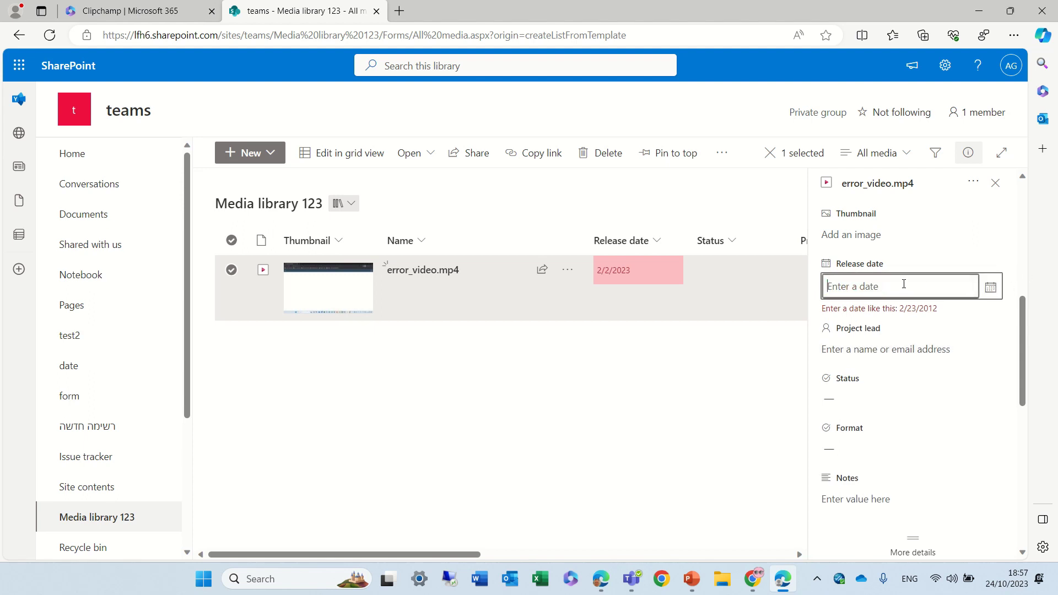
# - Search for and pick the suggested person as the video's Project lead
pyautogui.click(858, 348)
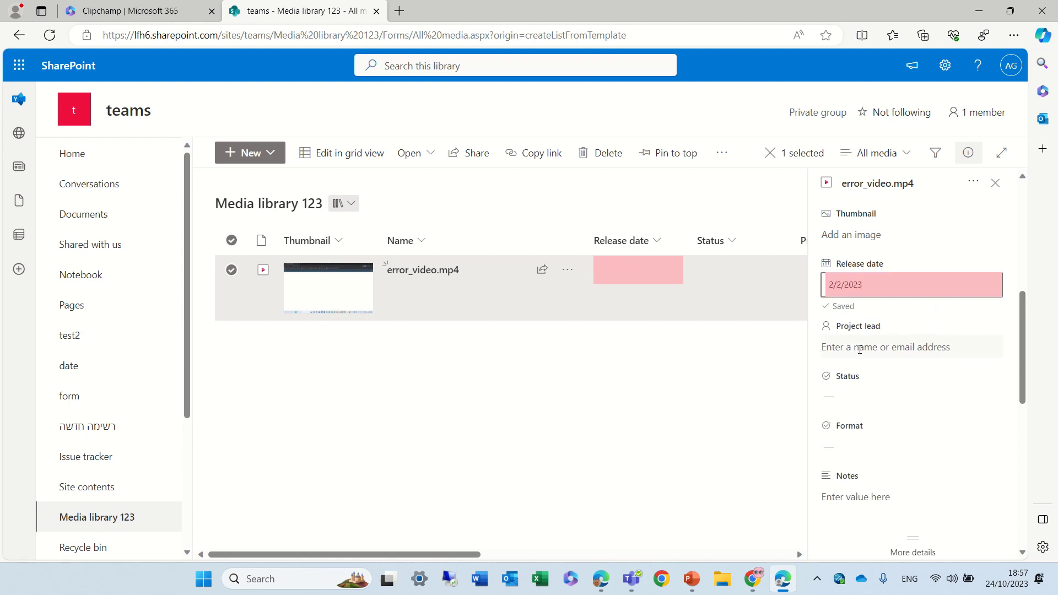
pyautogui.click(851, 284)
pyautogui.click(855, 341)
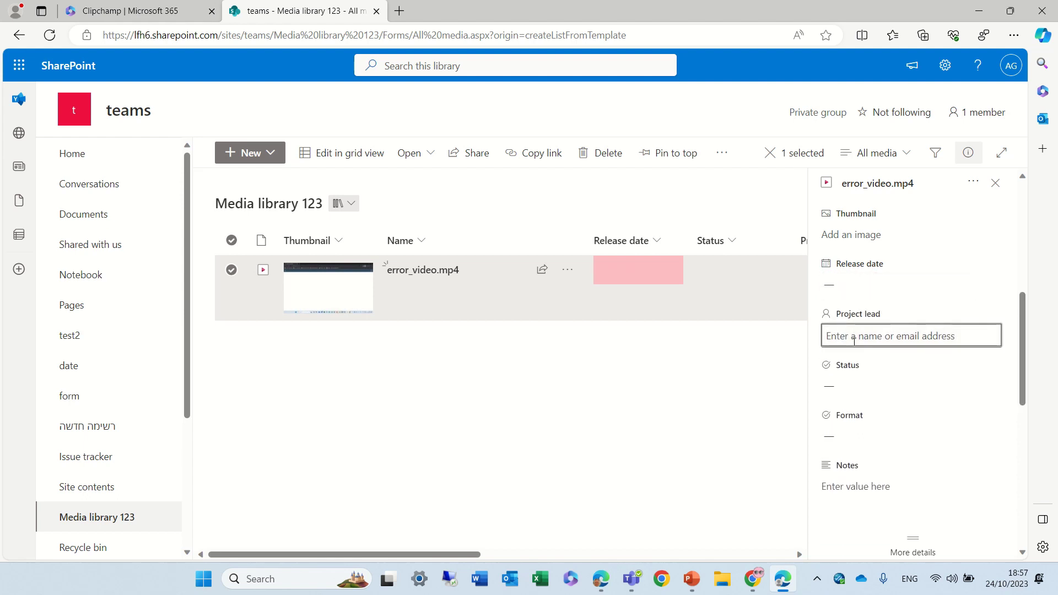
pyautogui.write('lee')
pyautogui.click(849, 366)
# - Set Status to Approved and Format to Quad HD, then deselect the video
pyautogui.click(847, 400)
pyautogui.press('Escape')
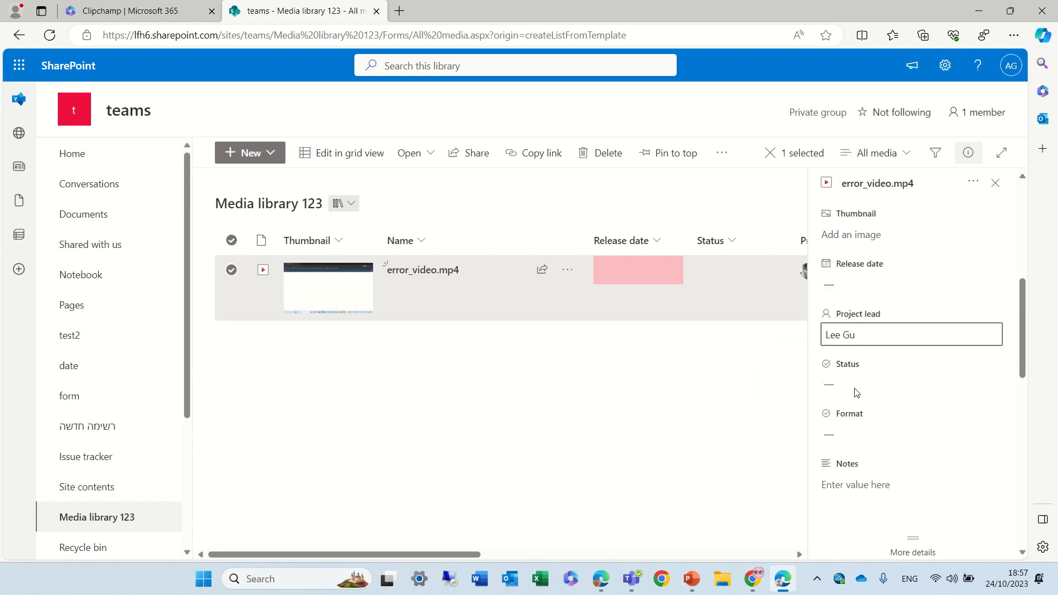
pyautogui.click(857, 391)
pyautogui.click(858, 441)
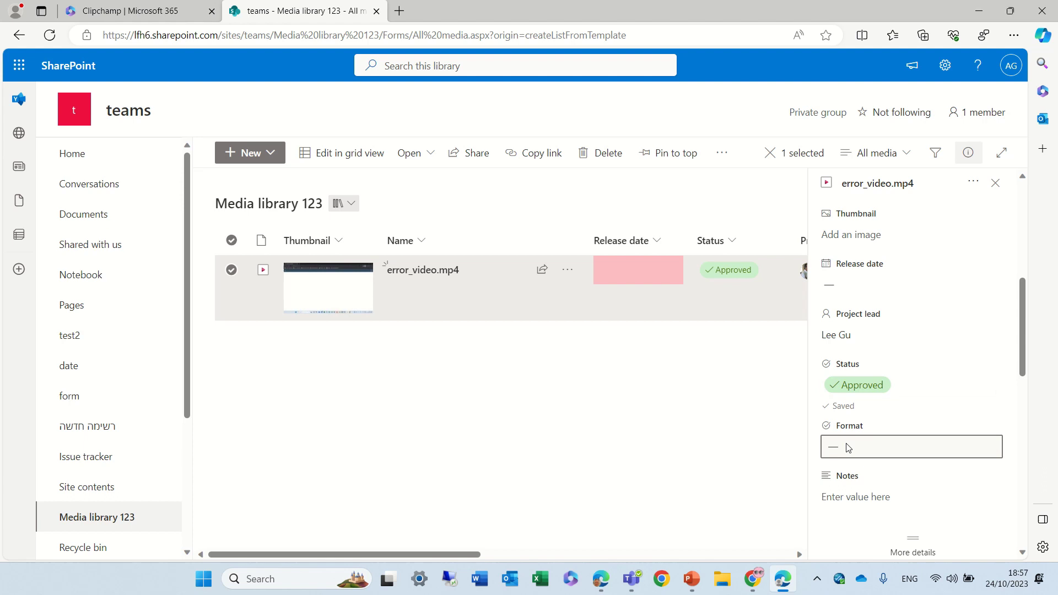
pyautogui.click(848, 448)
pyautogui.click(860, 385)
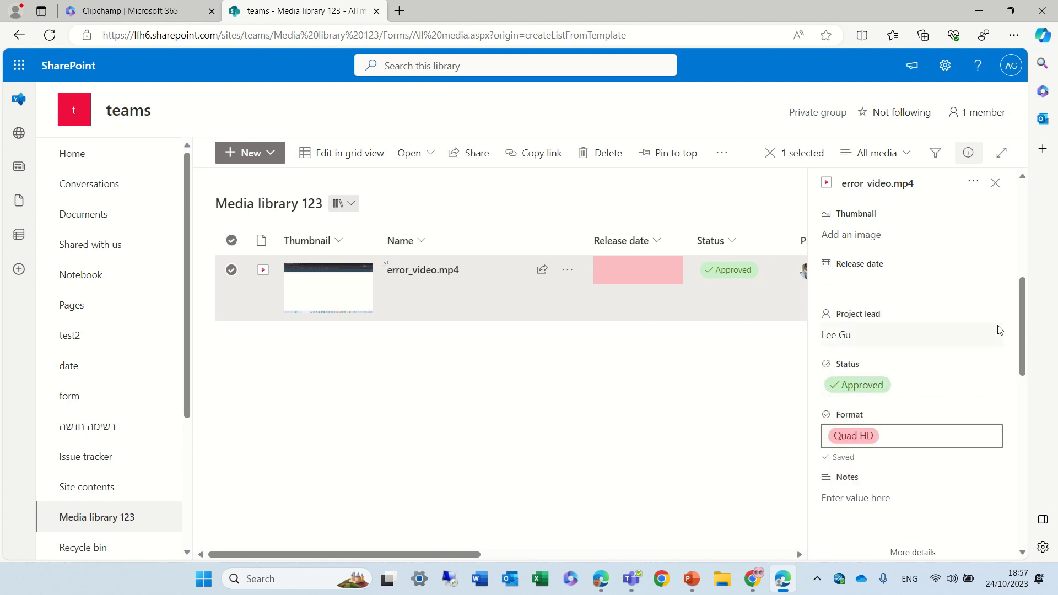
pyautogui.click(603, 456)
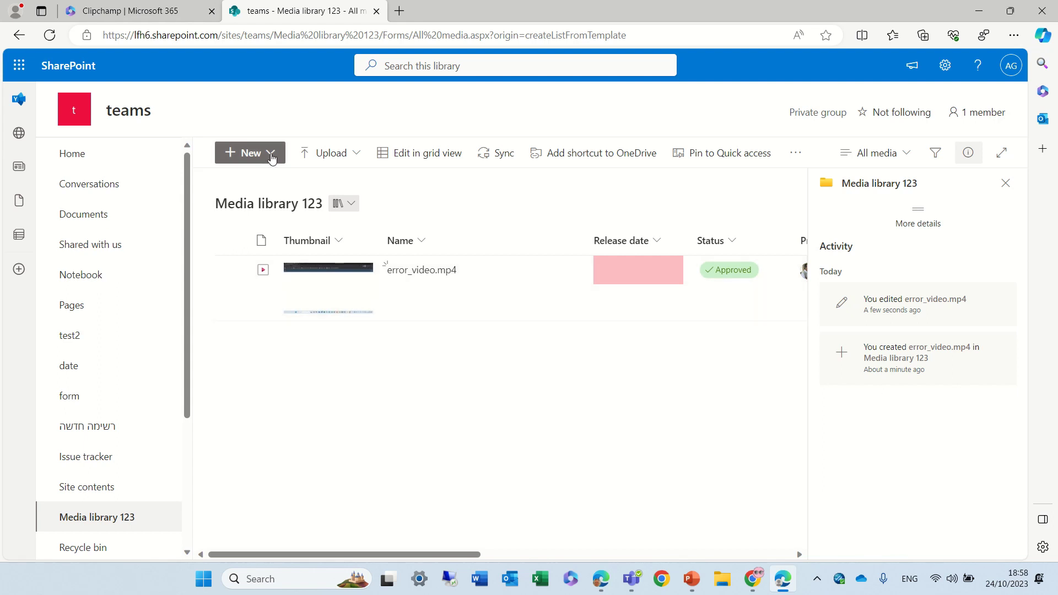
# - From the site home, create an Invoices library from the Invoices template, deferring its feature setup
pyautogui.click(93, 168)
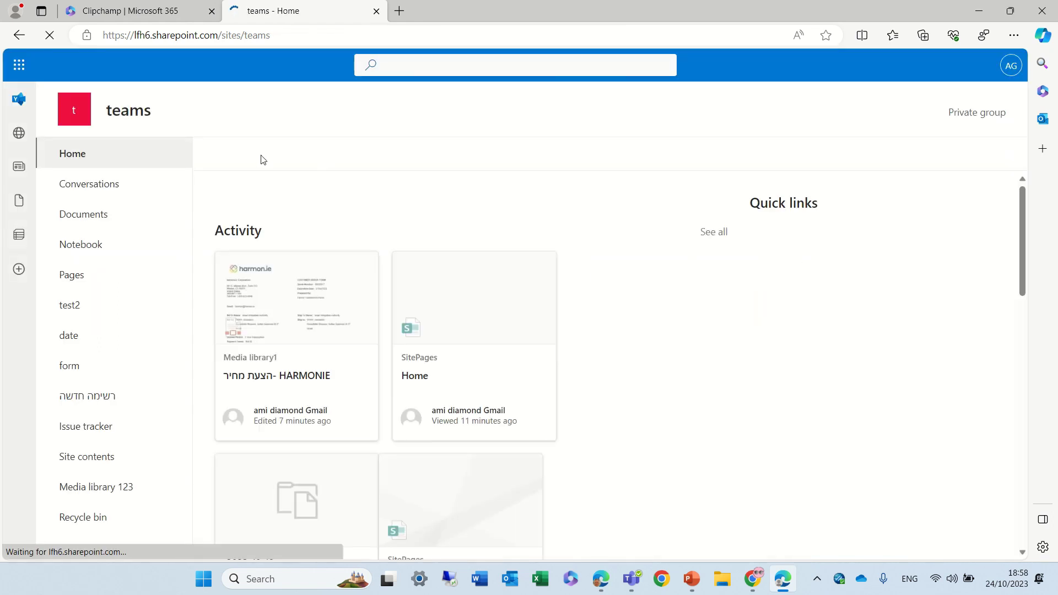
pyautogui.click(265, 155)
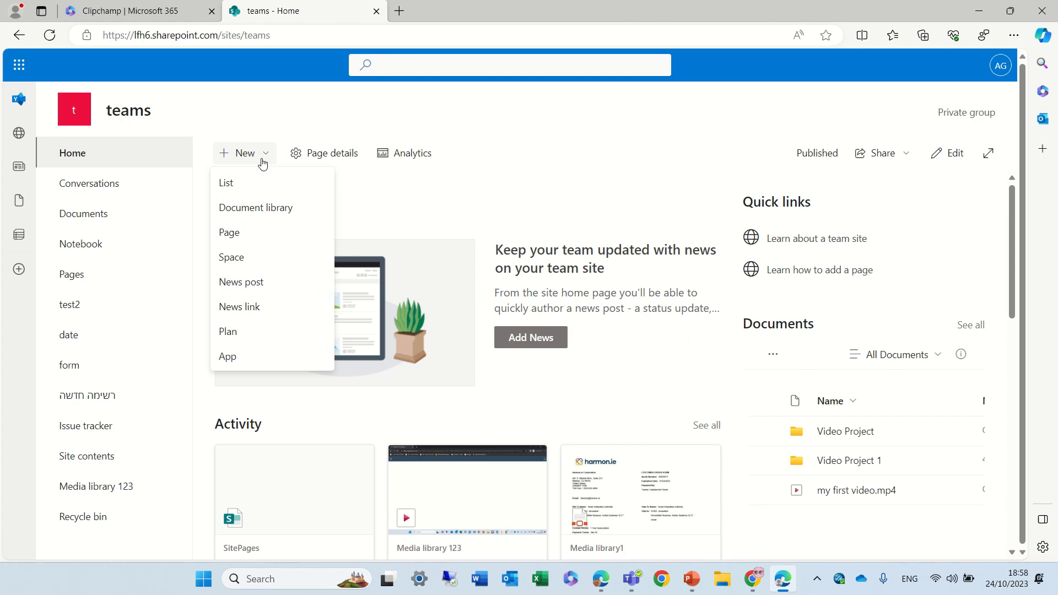
pyautogui.click(278, 208)
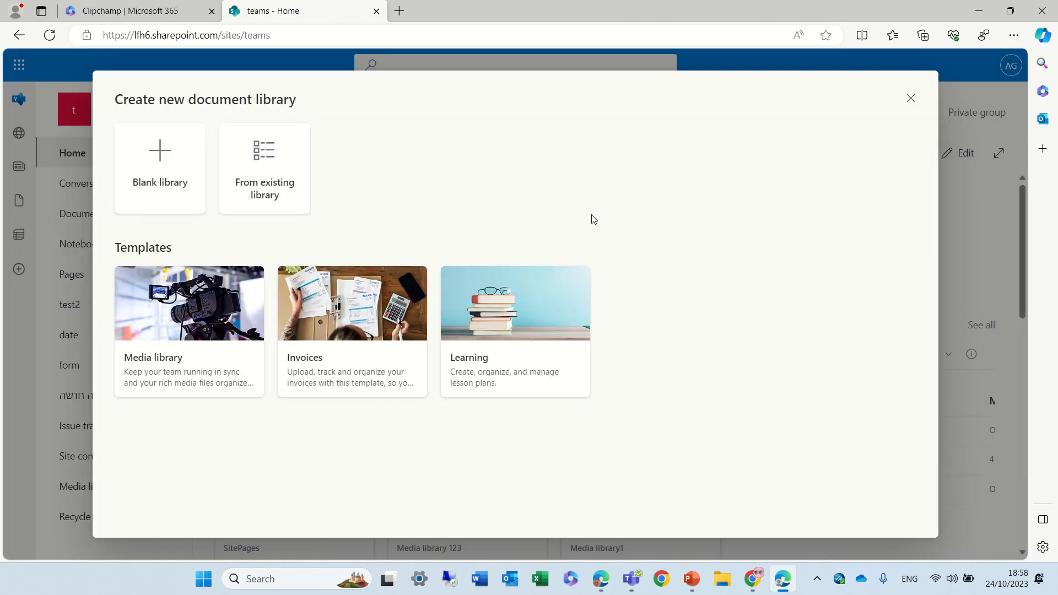
pyautogui.click(332, 317)
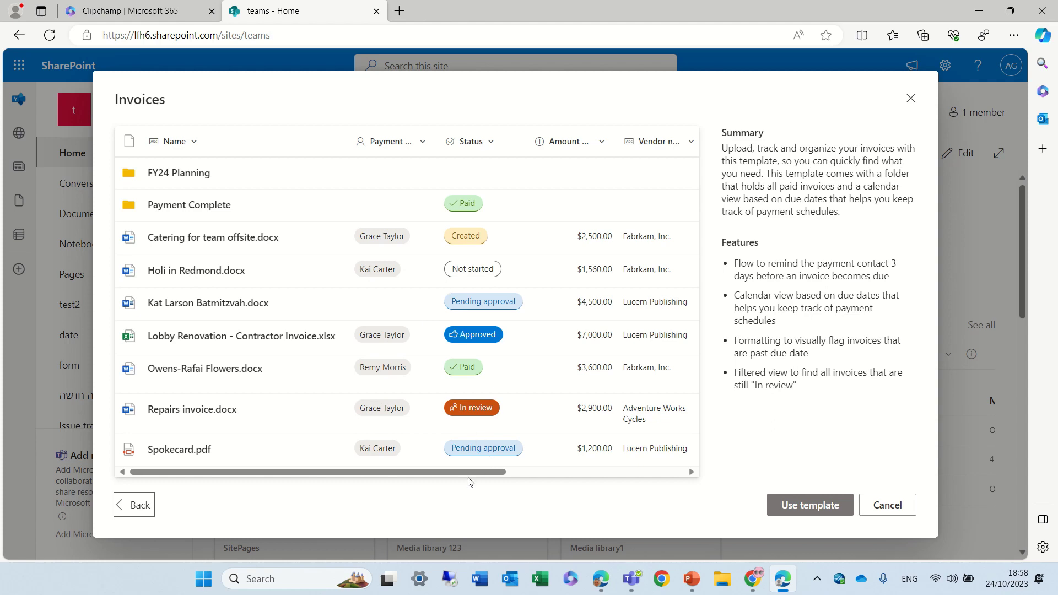
pyautogui.moveTo(472, 472); pyautogui.dragTo(697, 470)
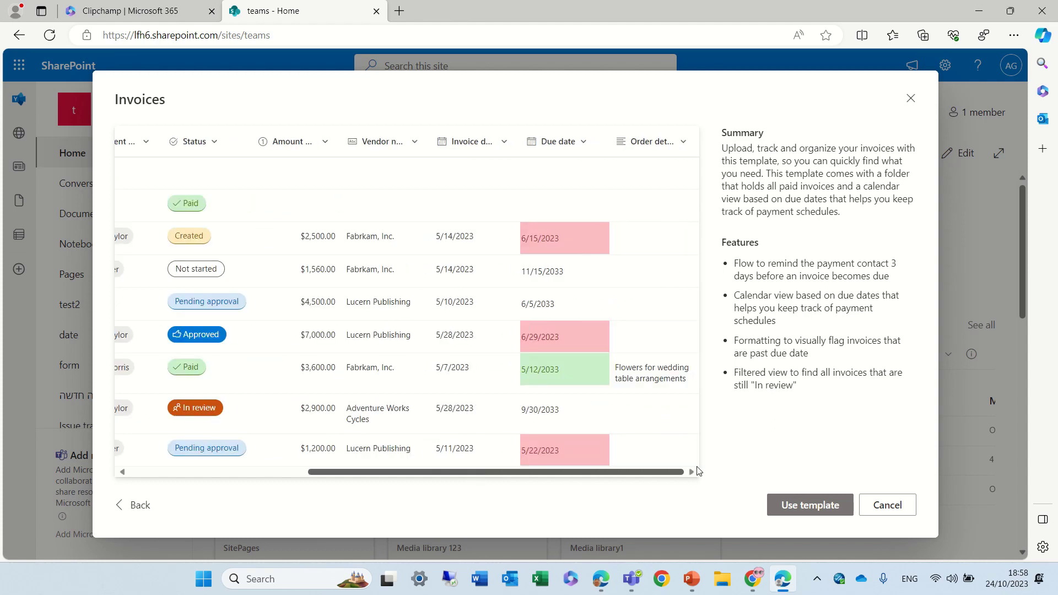
pyautogui.click(795, 504)
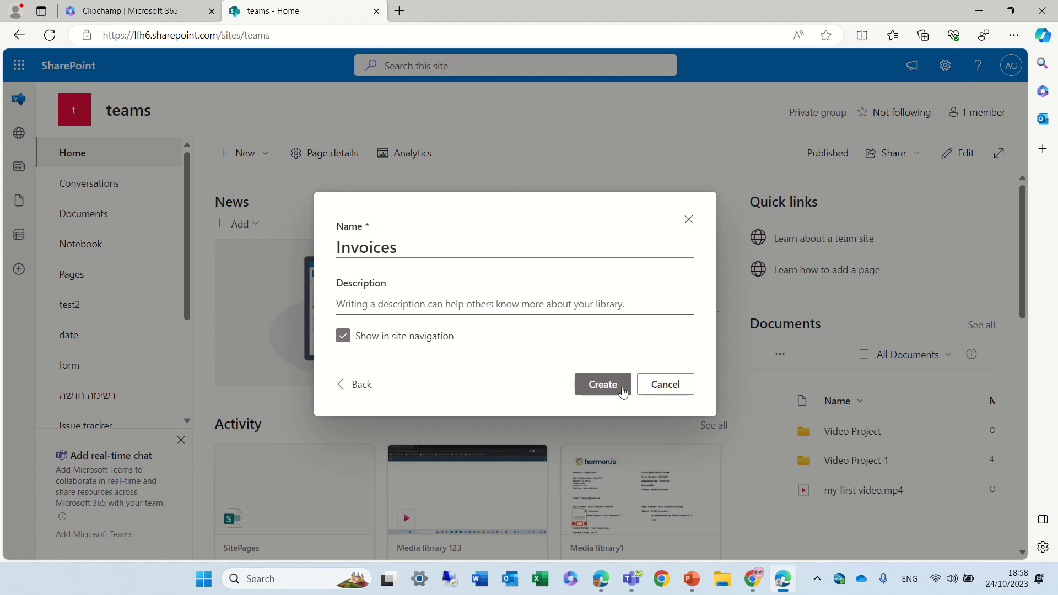
pyautogui.click(622, 391)
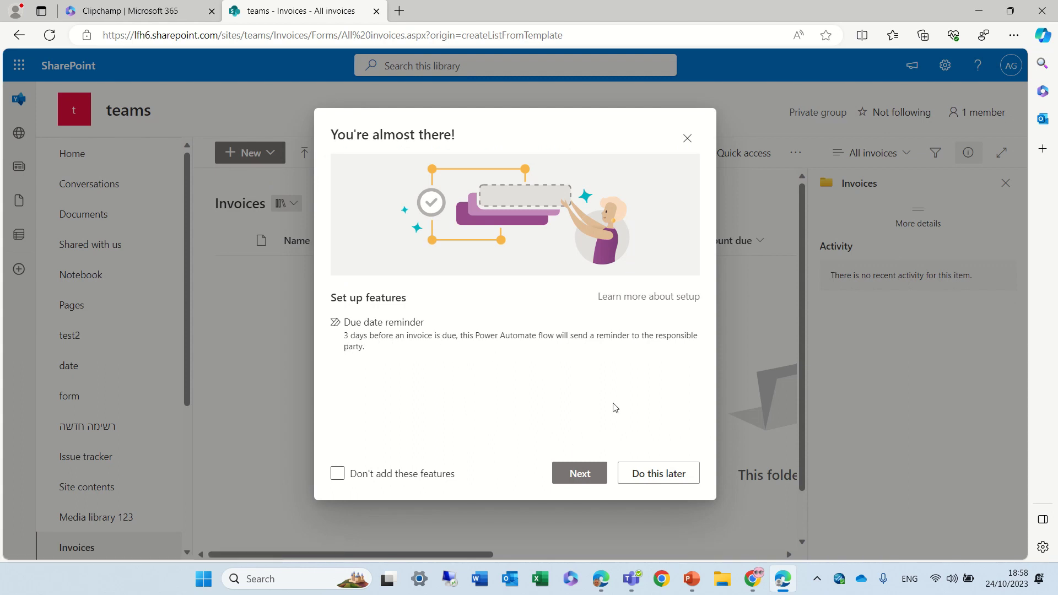
pyautogui.click(683, 474)
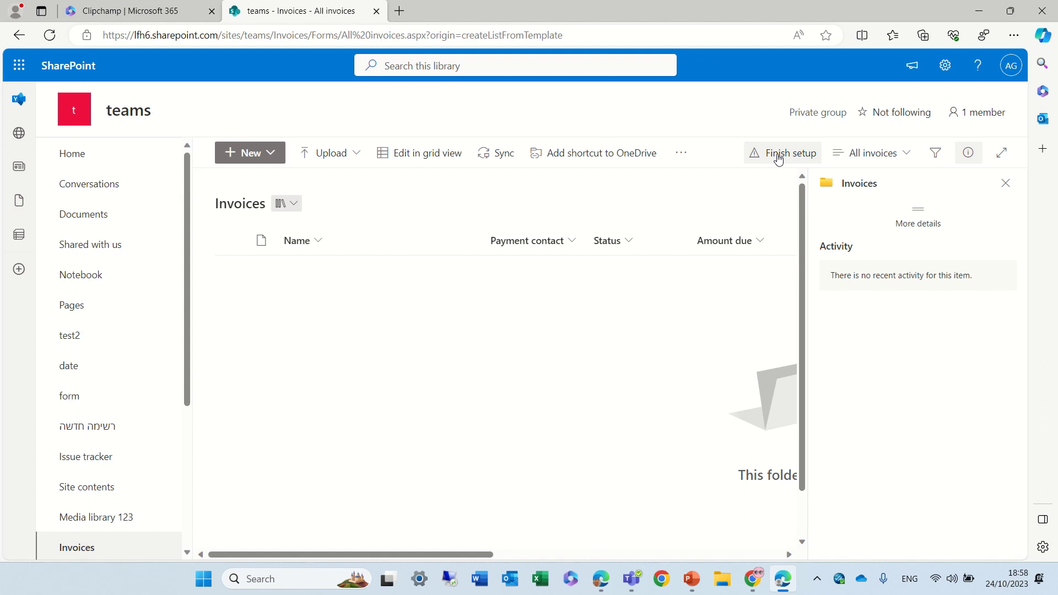
# - From the site home, preview and use the Learning template to create the Learning library
pyautogui.click(260, 157)
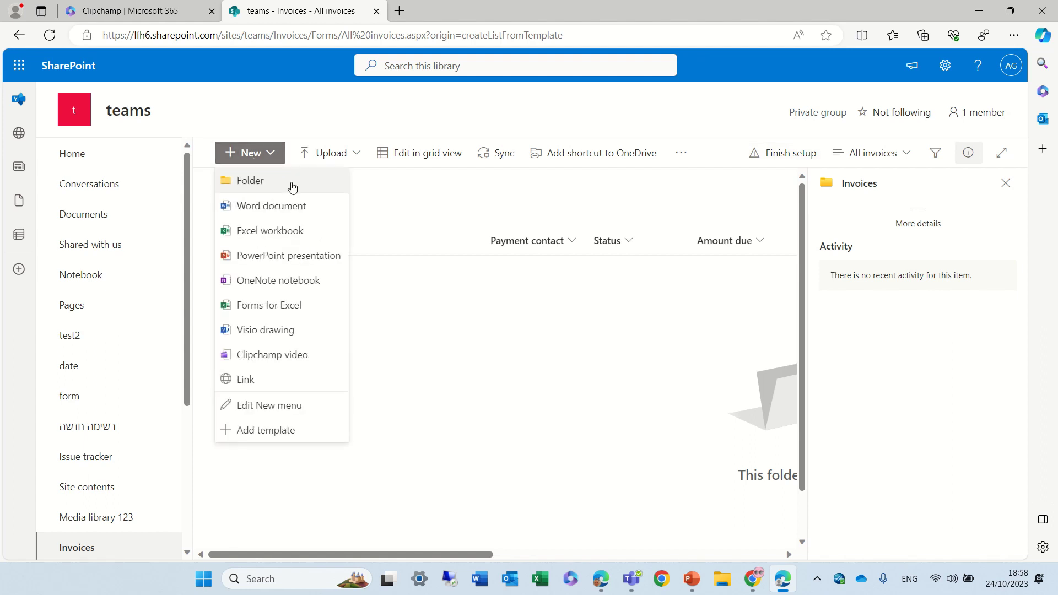
pyautogui.click(82, 162)
pyautogui.click(82, 162)
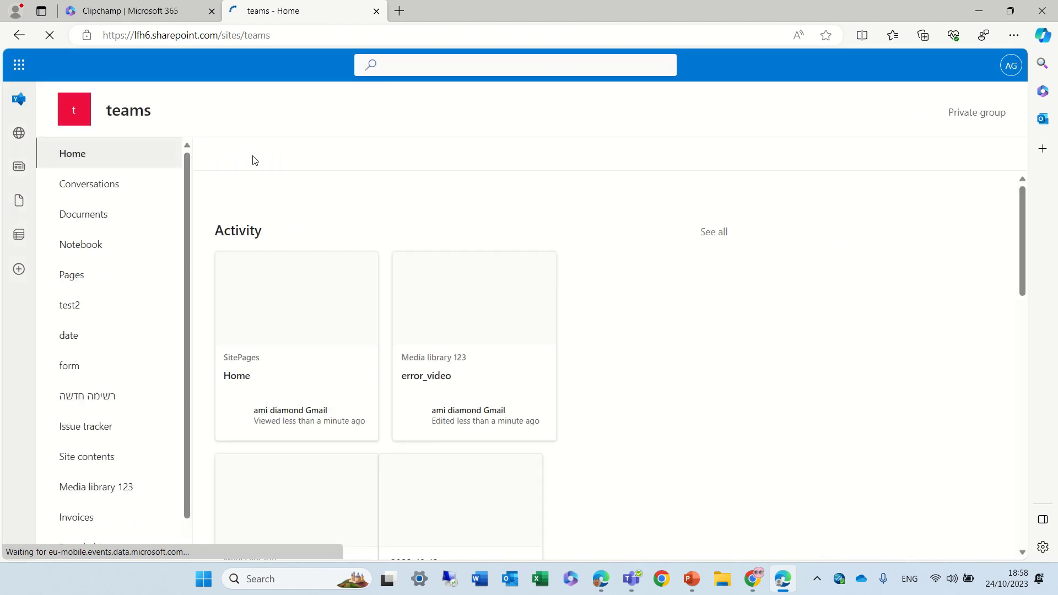
pyautogui.click(245, 154)
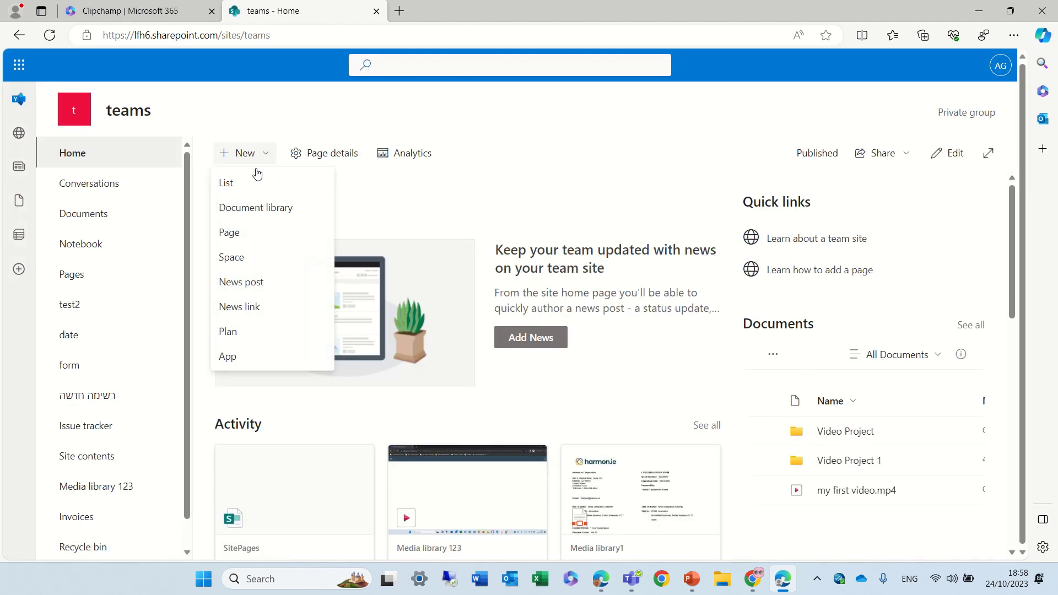
pyautogui.click(276, 208)
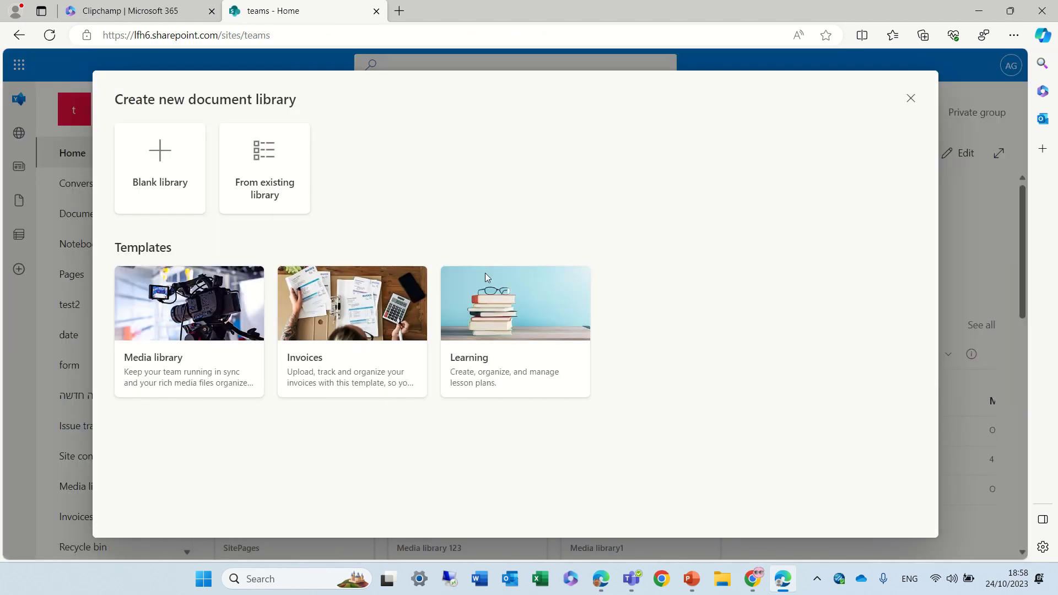
pyautogui.click(516, 315)
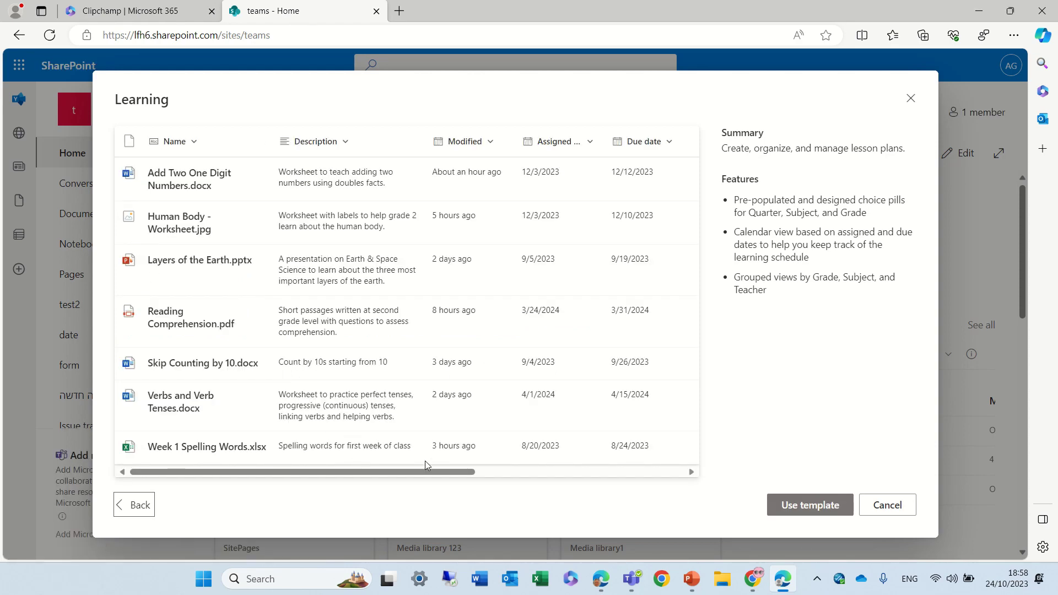
pyautogui.moveTo(428, 472); pyautogui.dragTo(682, 474)
pyautogui.click(781, 506)
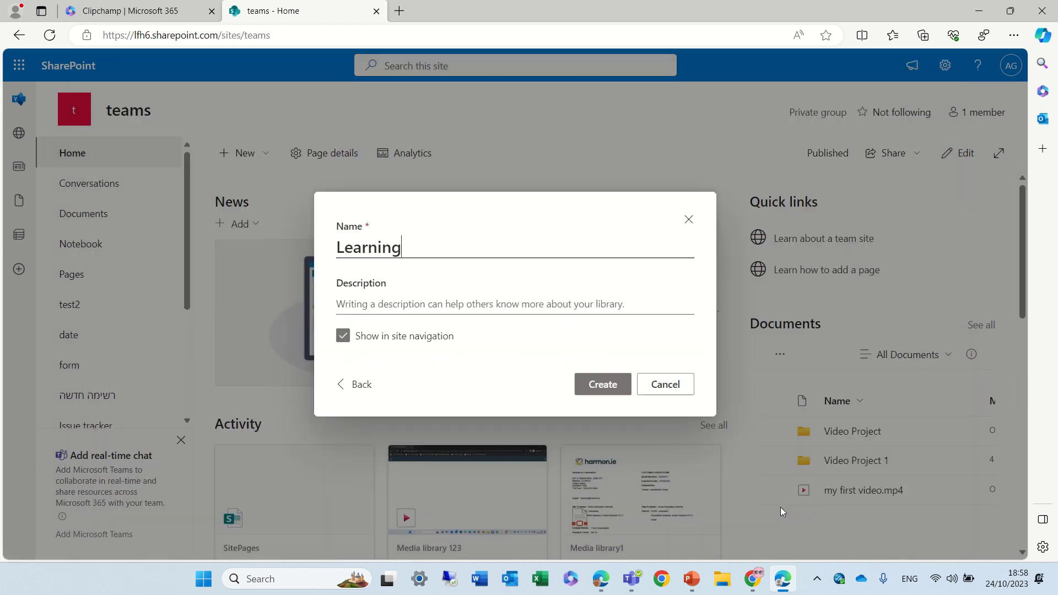
pyautogui.click(605, 386)
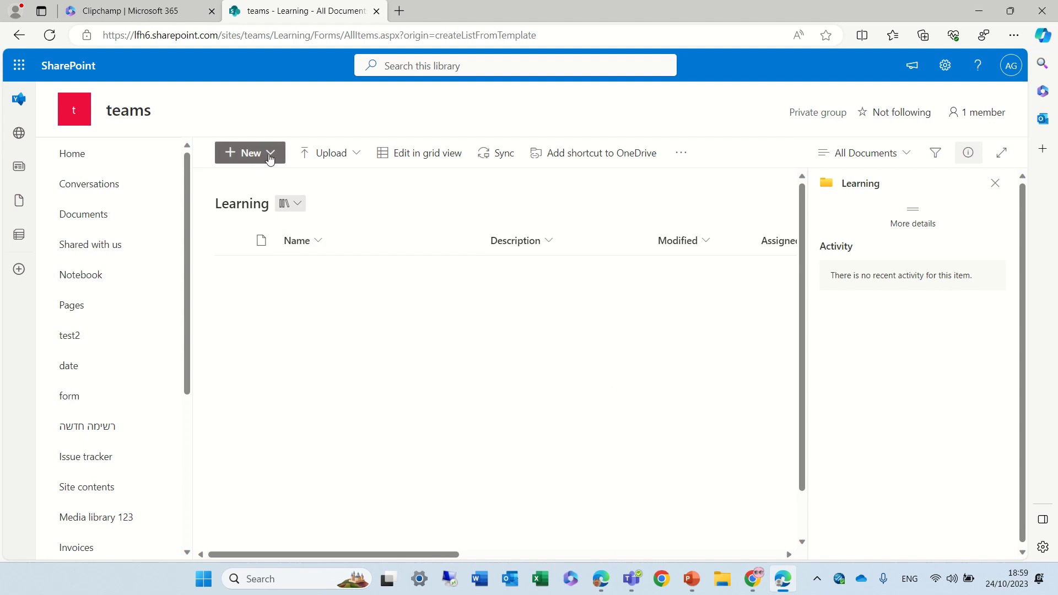
# - Upload the Word document שיתוף חיצוני.docx into the Learning library
pyautogui.click(338, 163)
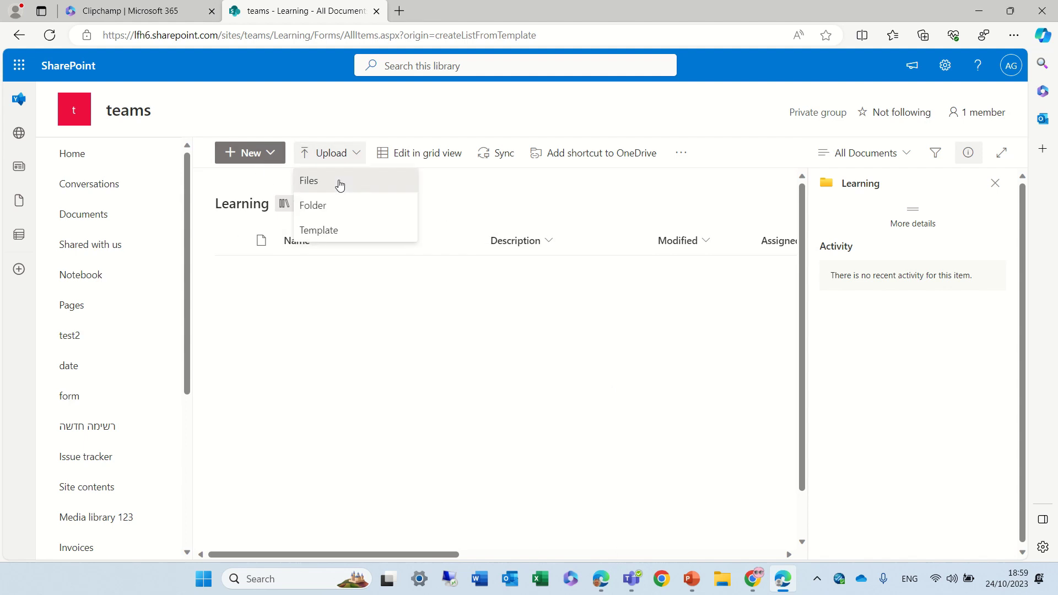
pyautogui.click(338, 180)
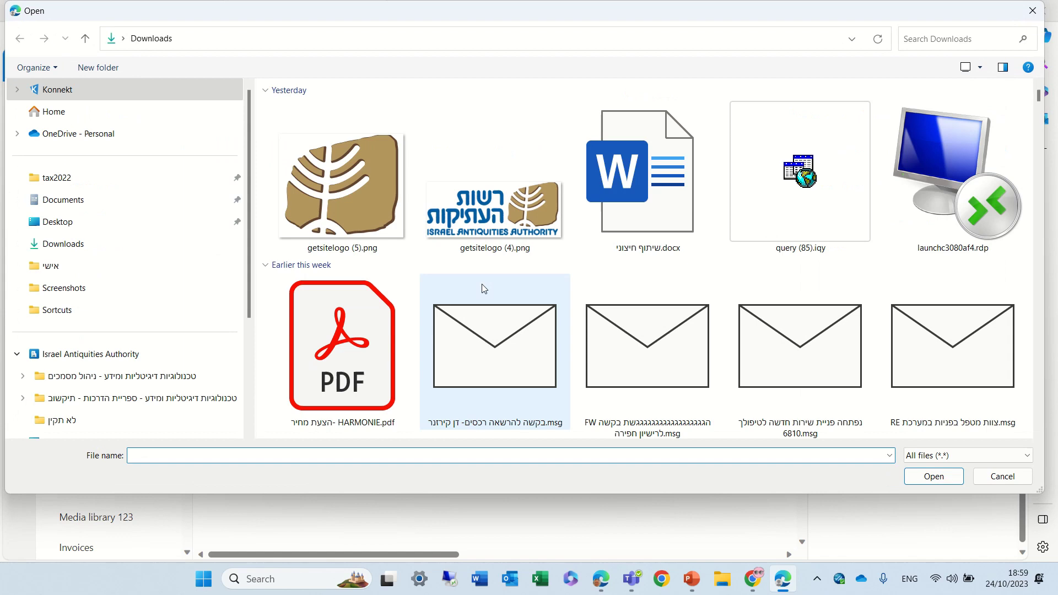
pyautogui.doubleClick(673, 190)
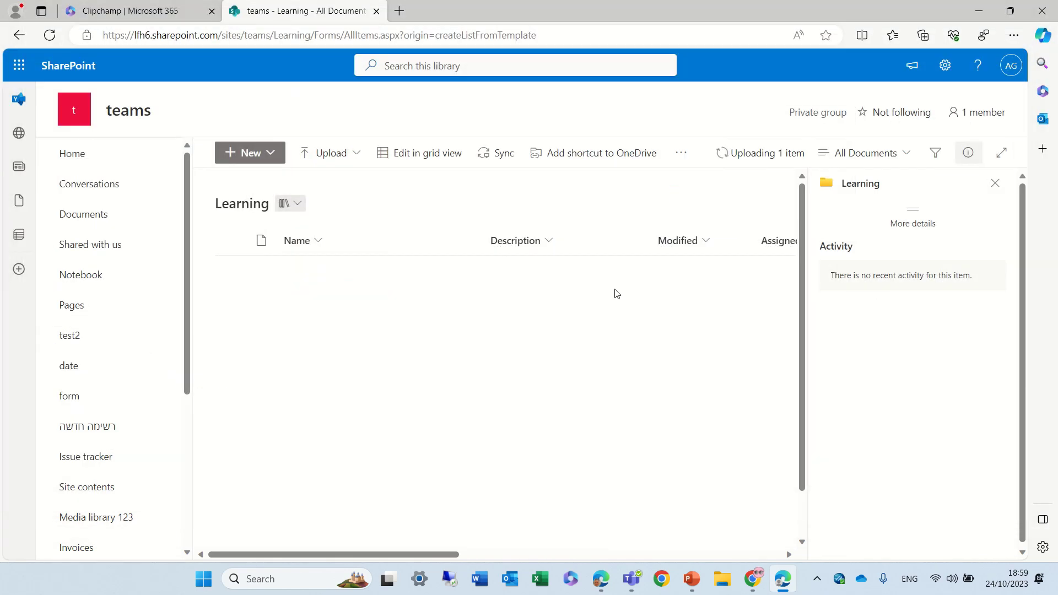
pyautogui.click(988, 184)
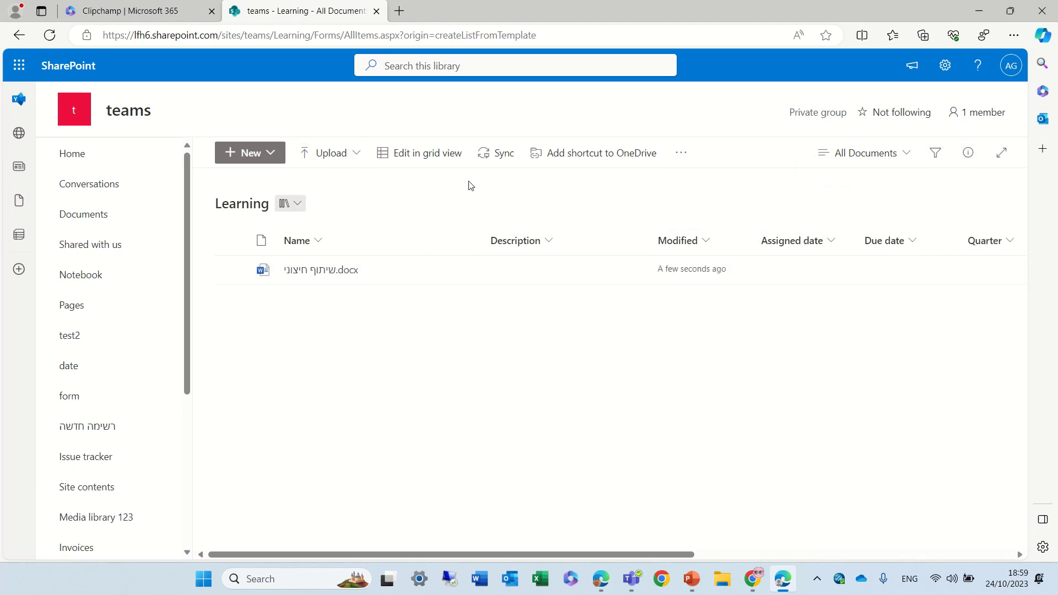
# - In grid view, set Assigned date 10/19/2023, Due date 11/1/2023 and Quarter Fall
pyautogui.click(415, 155)
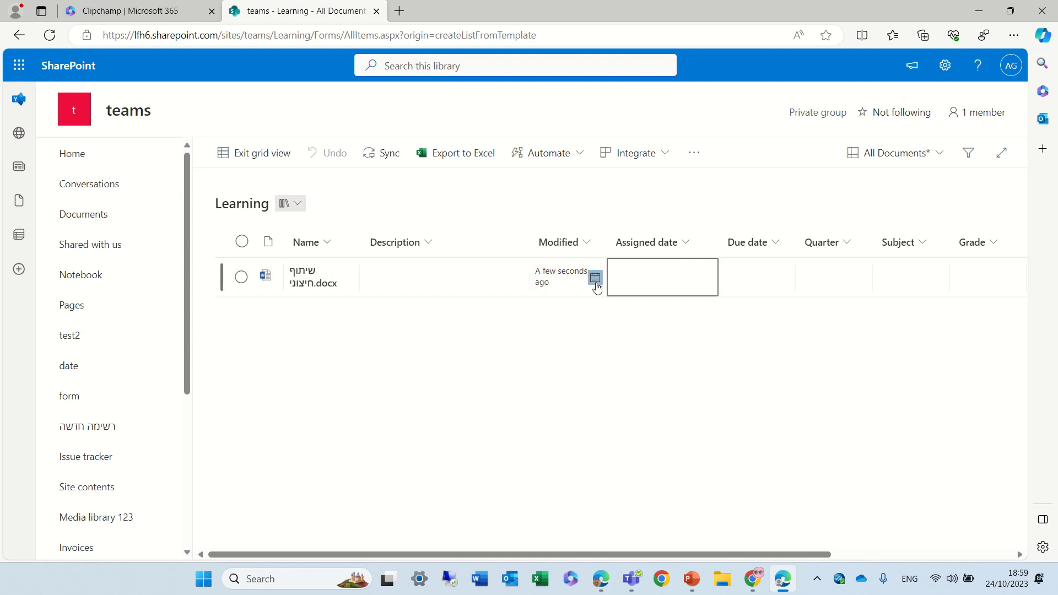
pyautogui.click(690, 290)
pyautogui.click(661, 373)
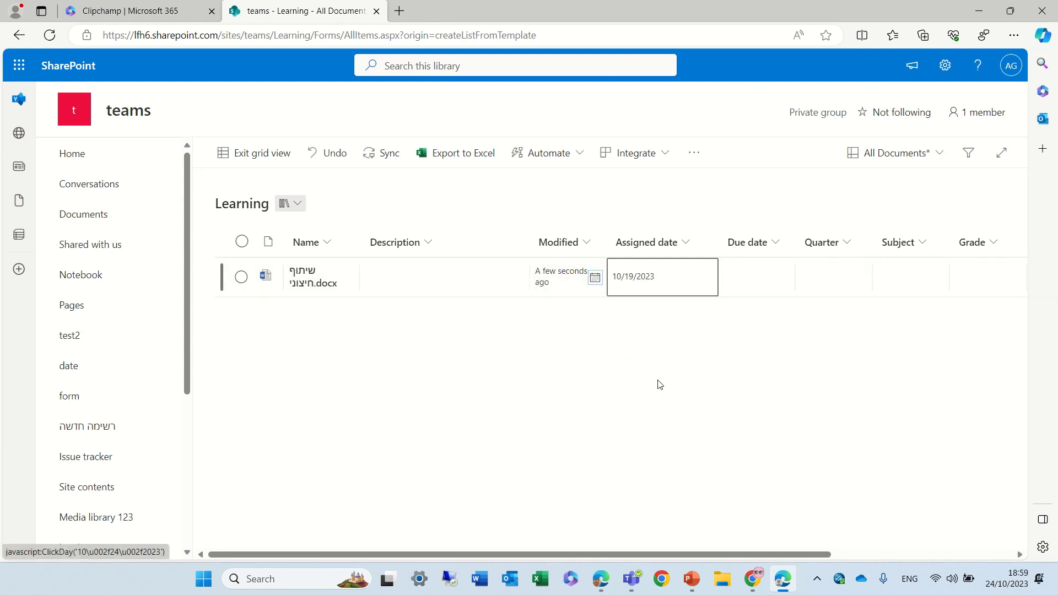
pyautogui.click(747, 275)
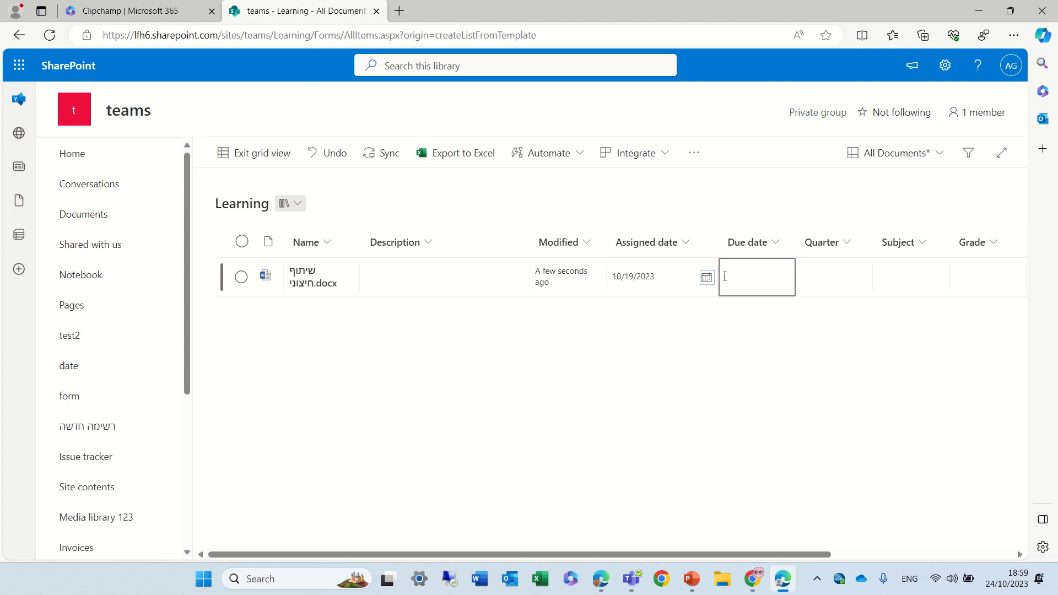
pyautogui.click(706, 278)
pyautogui.click(723, 408)
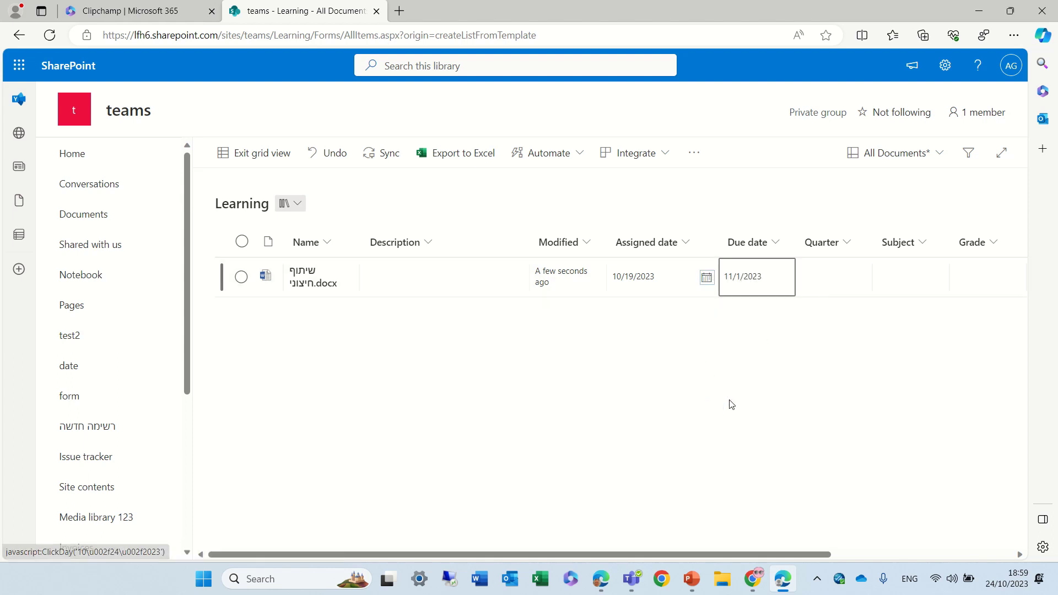
pyautogui.click(825, 270)
pyautogui.click(825, 273)
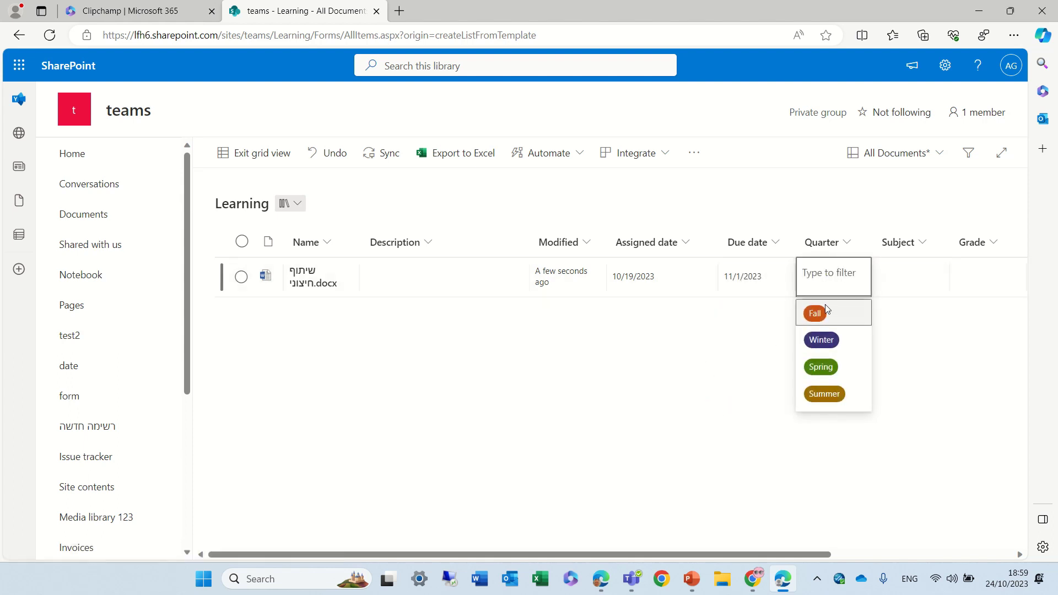
pyautogui.click(825, 310)
# - Add 'ndsdasd' as the Subject, choose Grade 1, and exit grid view
pyautogui.click(921, 268)
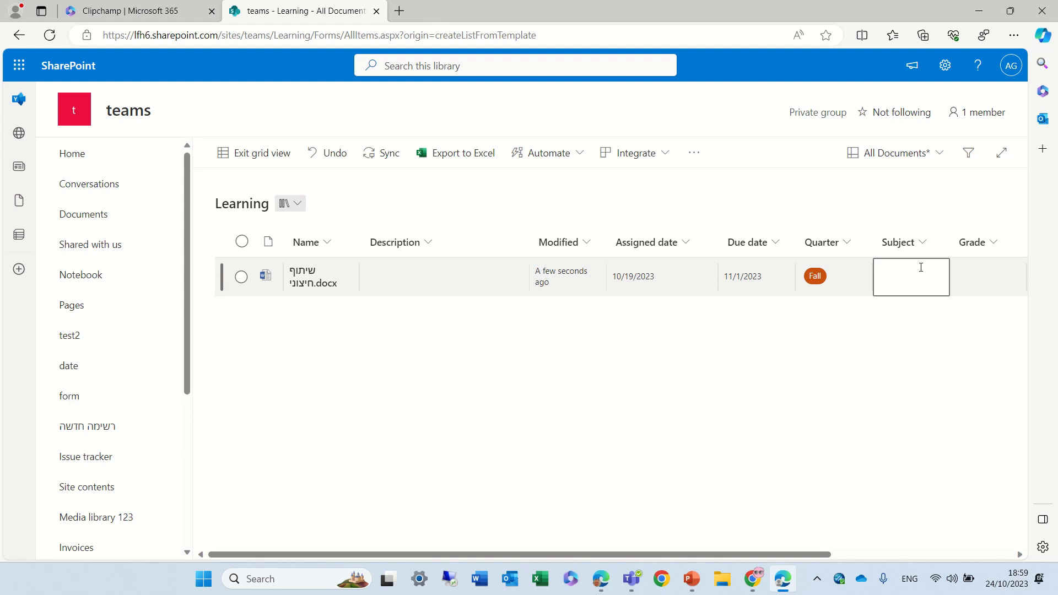
pyautogui.write('ndsdasdas')
pyautogui.click(1000, 280)
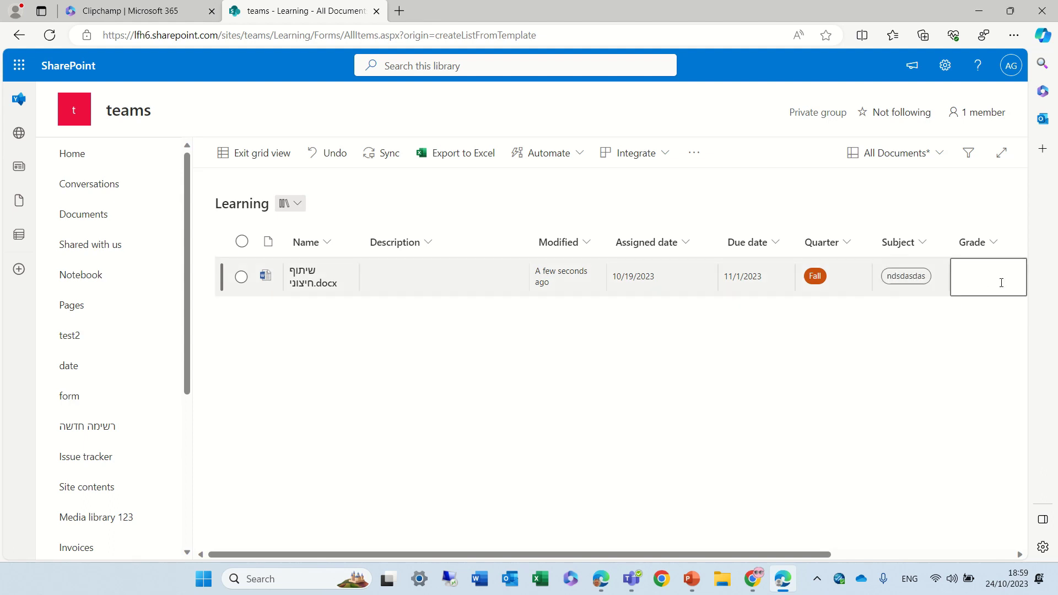
pyautogui.click(999, 280)
pyautogui.click(971, 312)
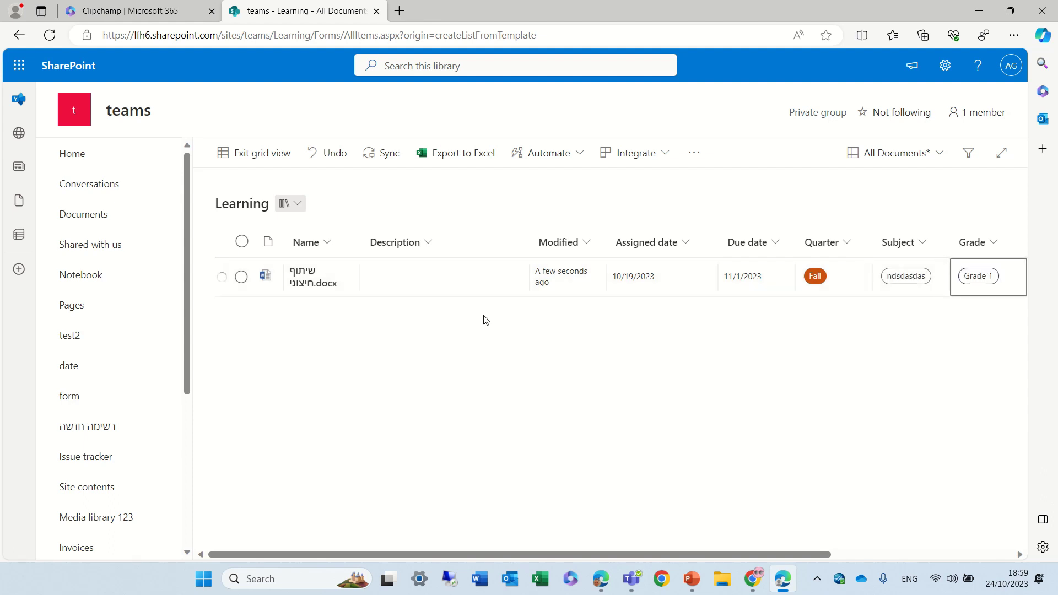
pyautogui.click(257, 161)
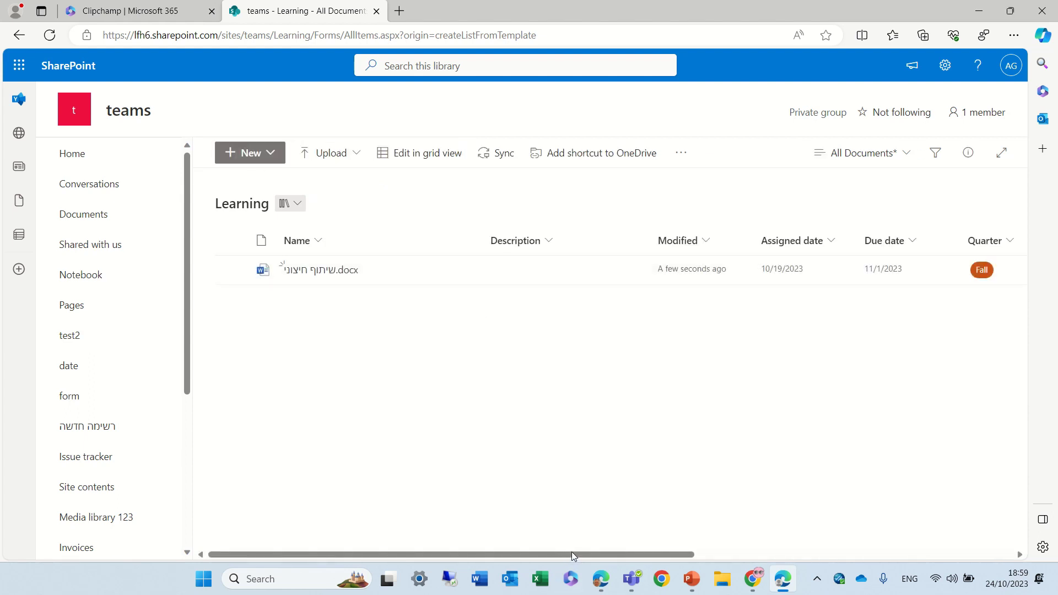
pyautogui.moveTo(571, 551); pyautogui.dragTo(92, 562)
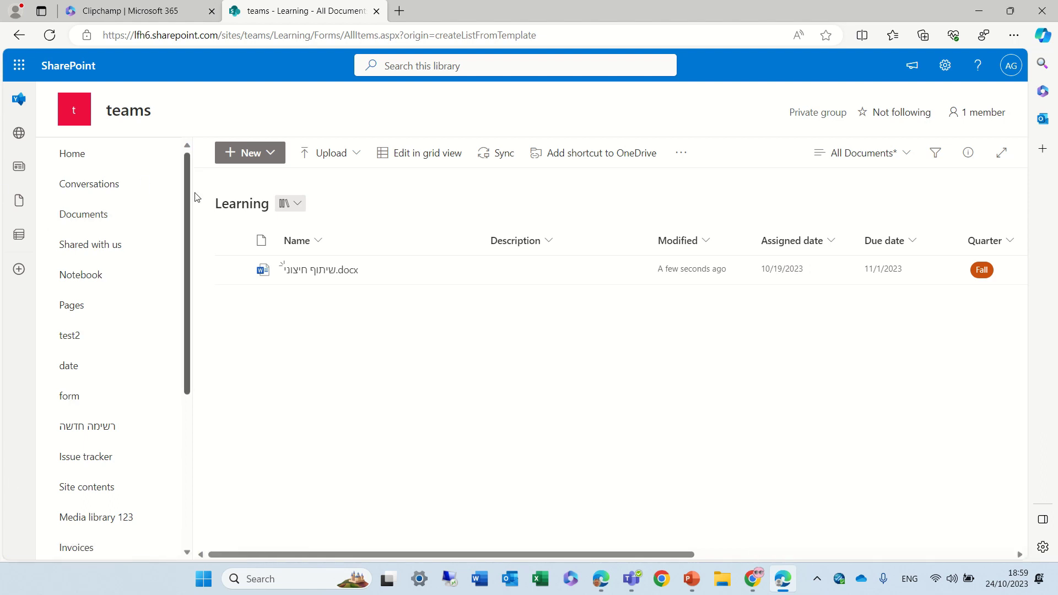
# - Base a new library on this site's existing Learning library and continue to naming it
pyautogui.click(94, 155)
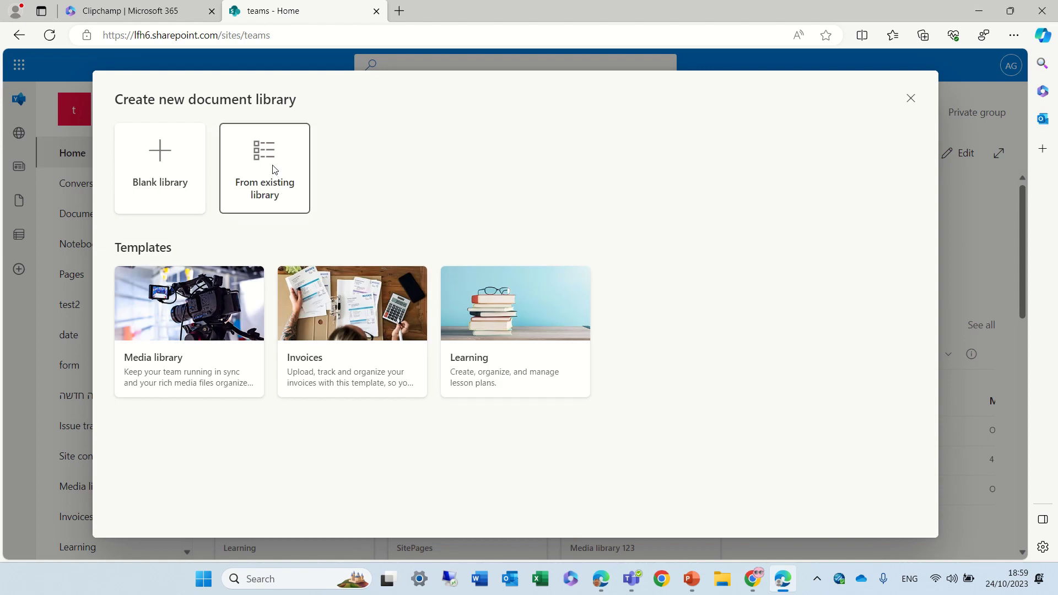
pyautogui.click(272, 167)
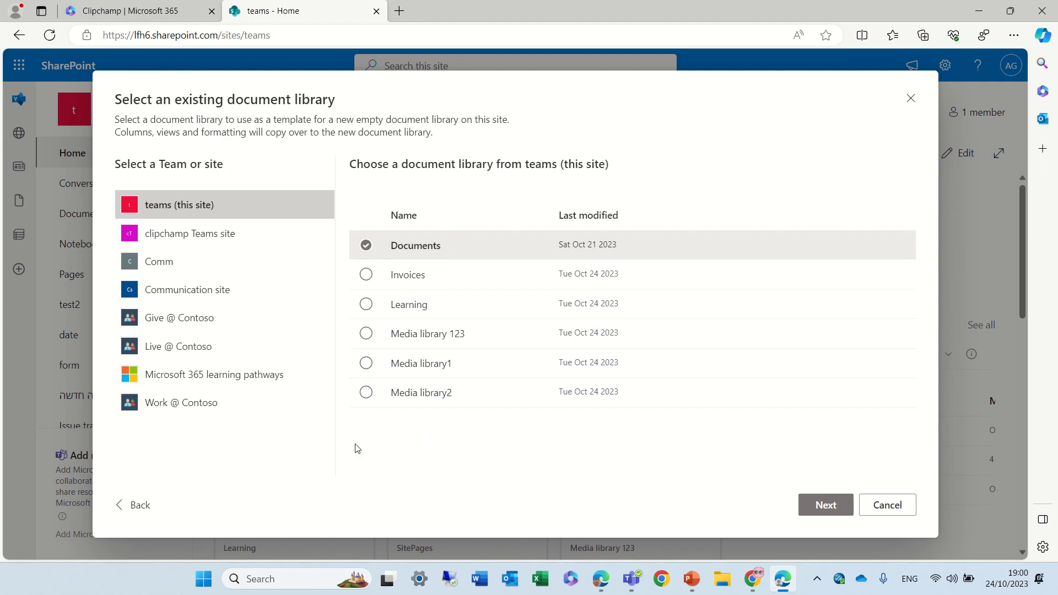
pyautogui.click(158, 264)
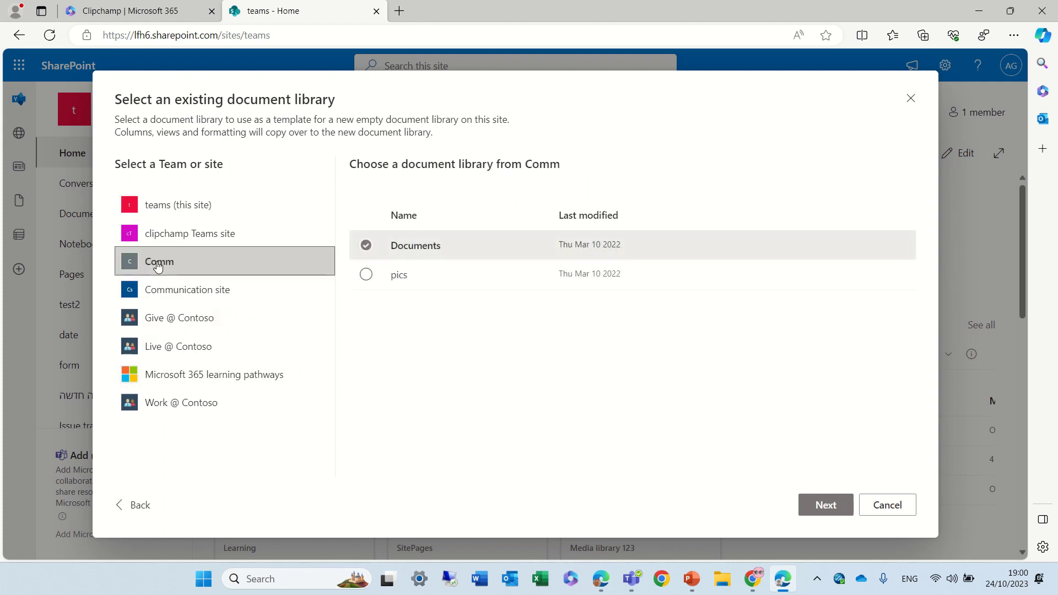
pyautogui.click(206, 297)
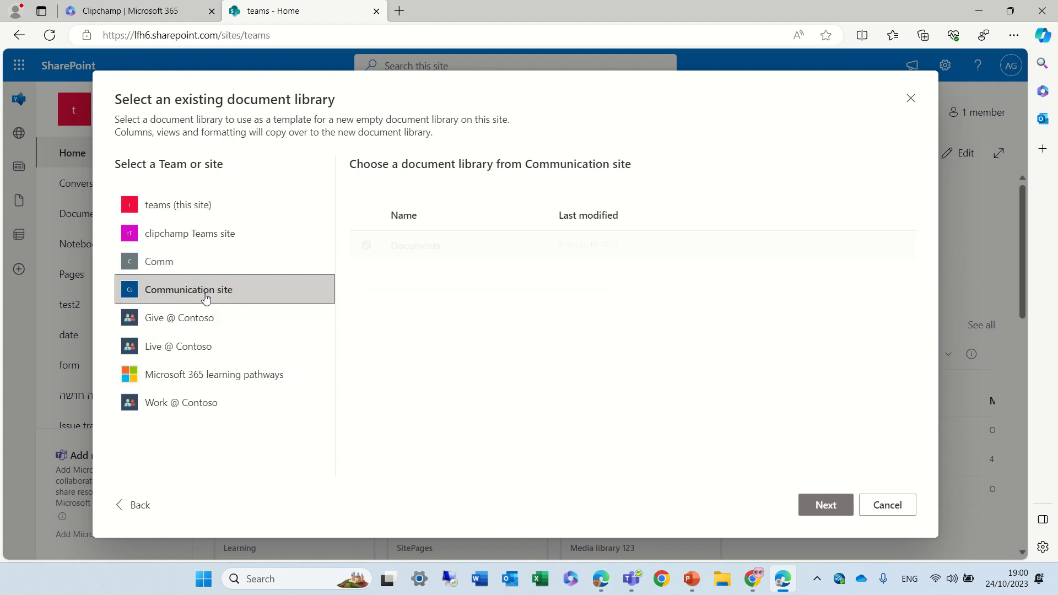
pyautogui.click(196, 327)
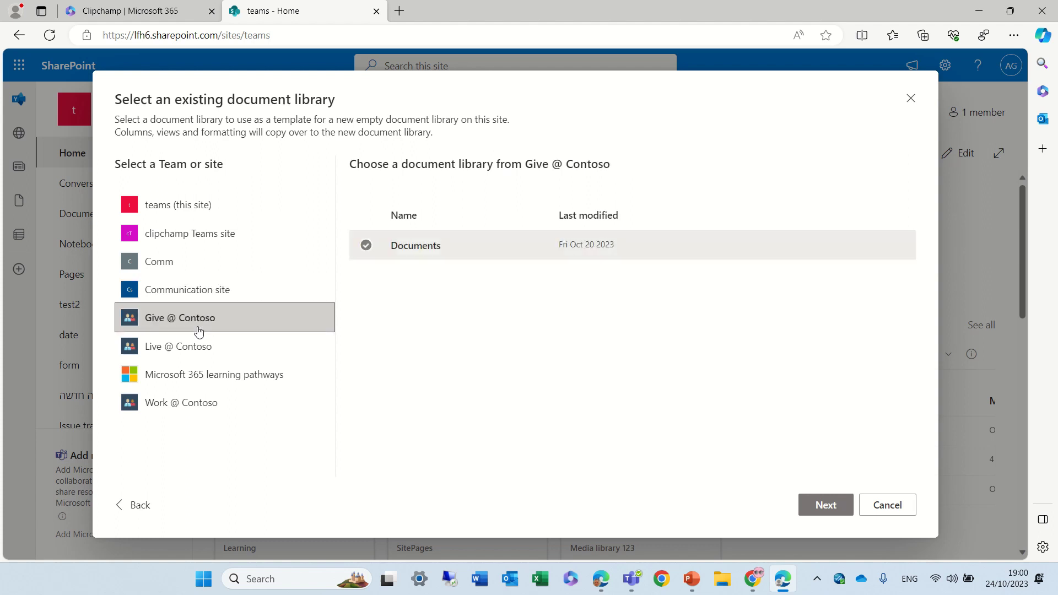
pyautogui.click(168, 374)
pyautogui.click(188, 212)
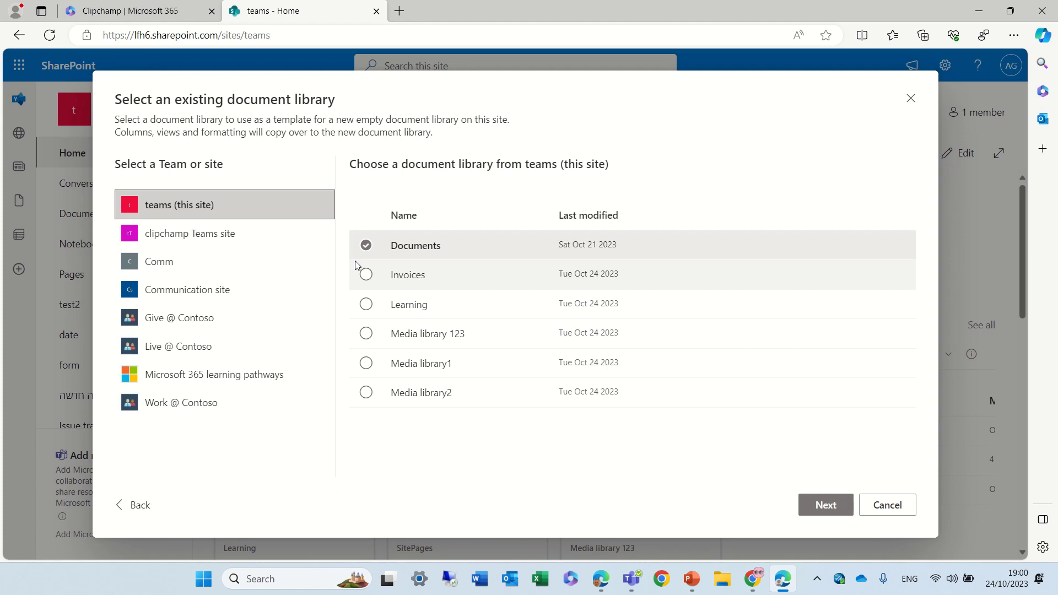
pyautogui.click(368, 275)
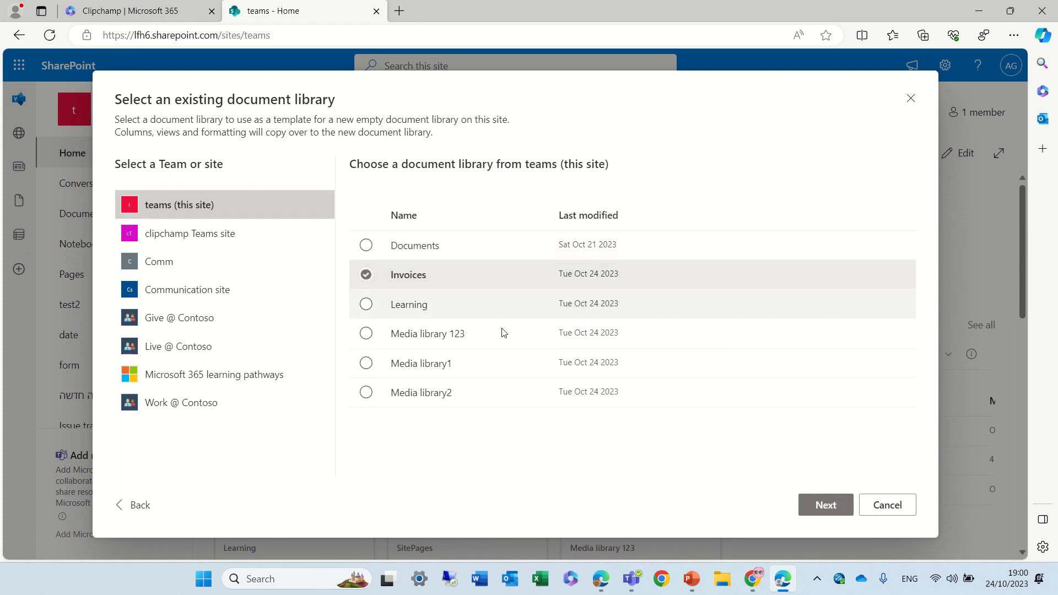
pyautogui.click(365, 304)
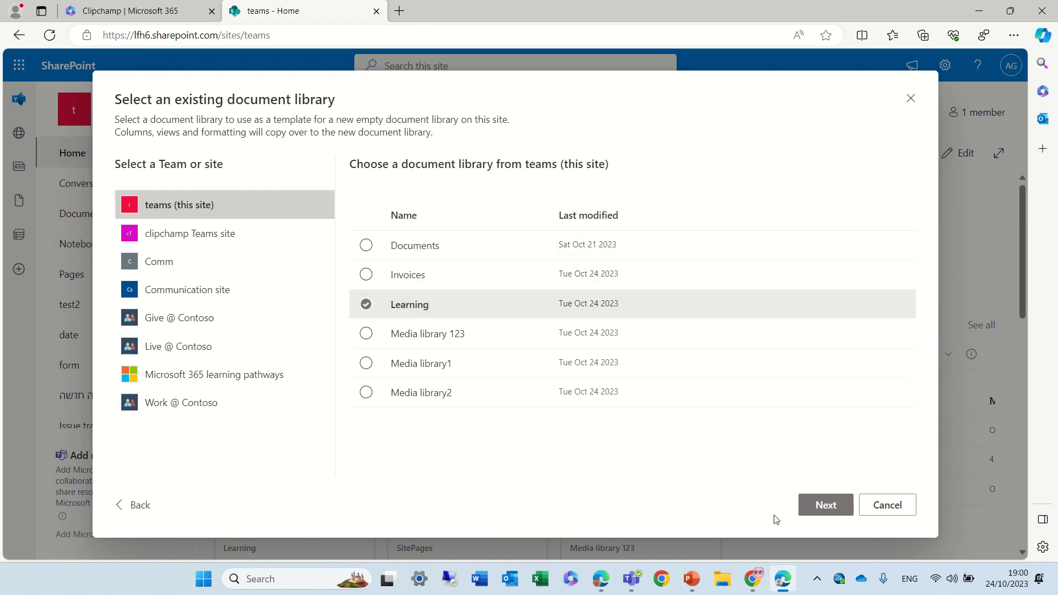
pyautogui.click(819, 504)
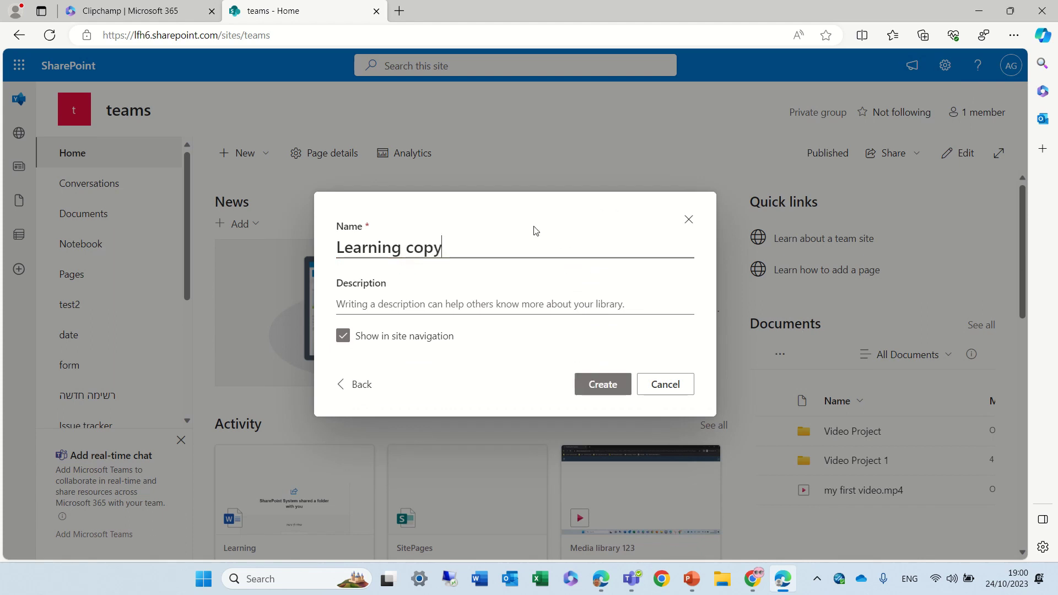
# - Create the empty Learning copy library and scroll across its copied Learning columns
pyautogui.click(603, 386)
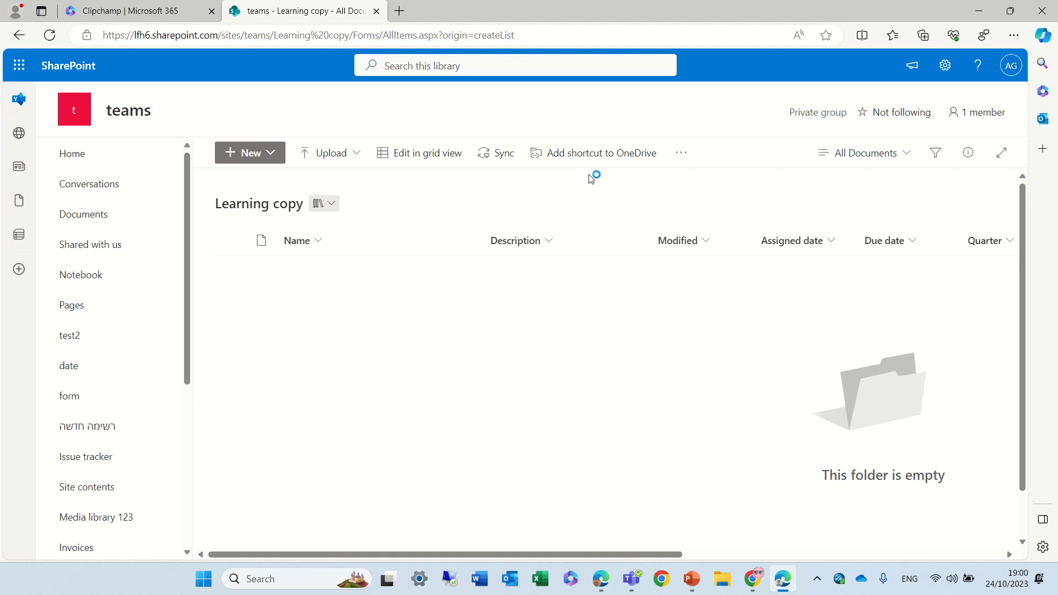
pyautogui.moveTo(493, 556); pyautogui.dragTo(893, 556)
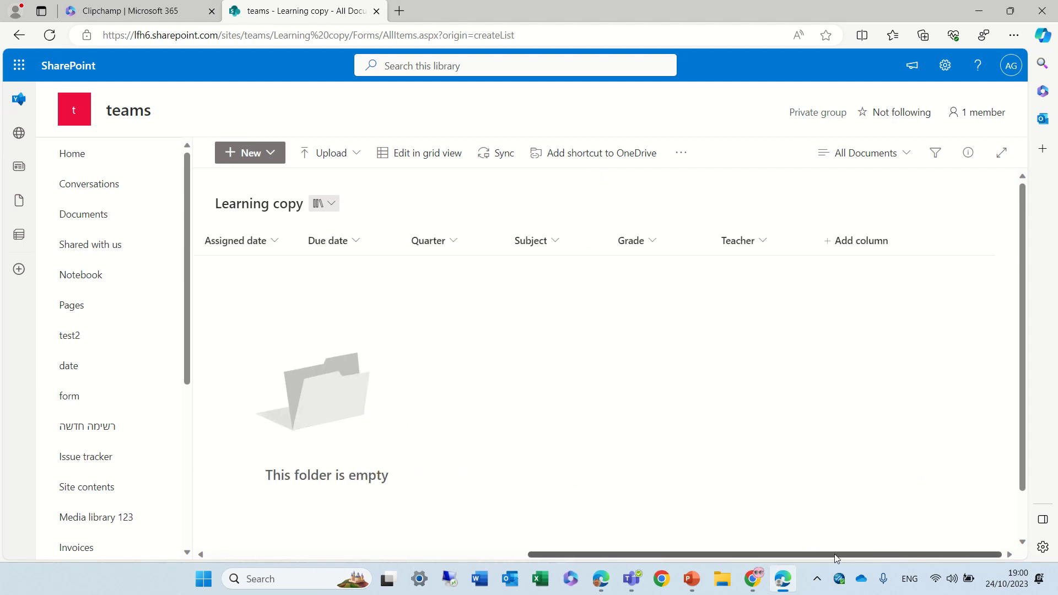
pyautogui.hscroll(-3, 734, 529)
pyautogui.hscroll(3, 856, 537)
pyautogui.moveTo(856, 554); pyautogui.dragTo(184, 510)
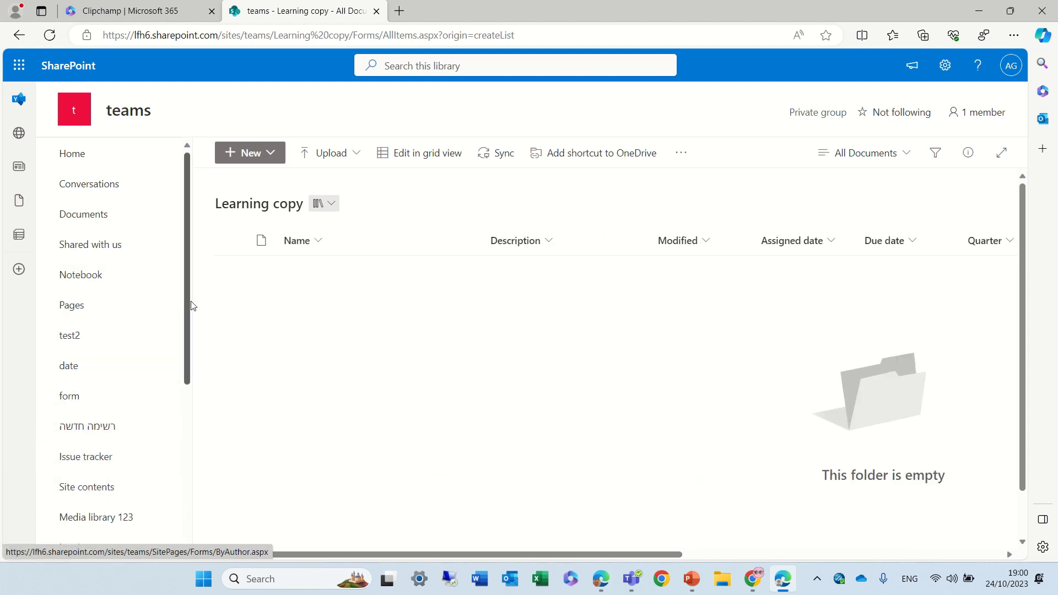
pyautogui.moveTo(189, 302); pyautogui.dragTo(192, 473)
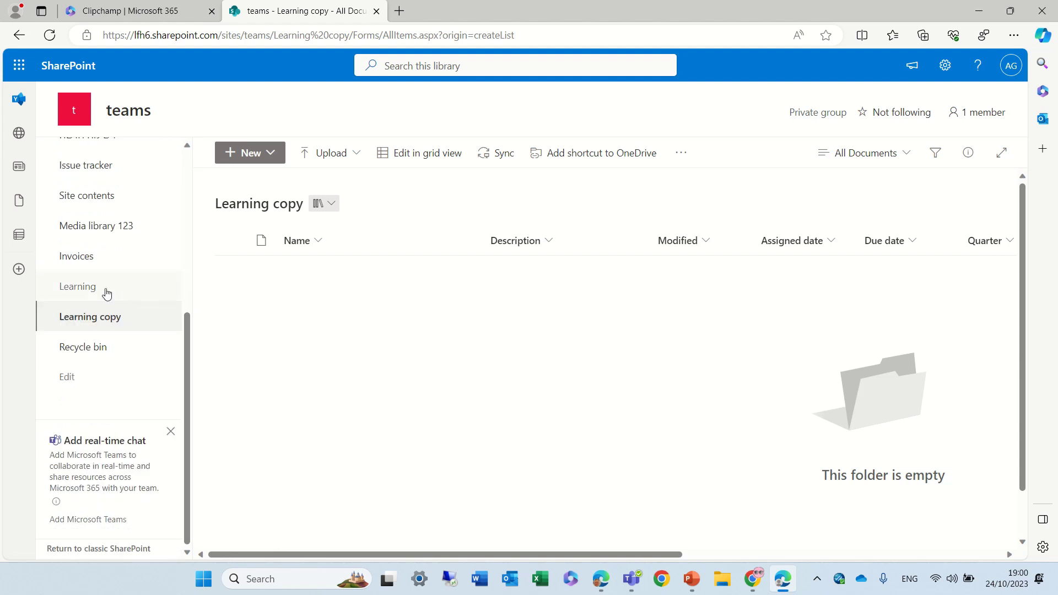
# - Compare it with the original Learning library, then return to the site home page
pyautogui.click(89, 286)
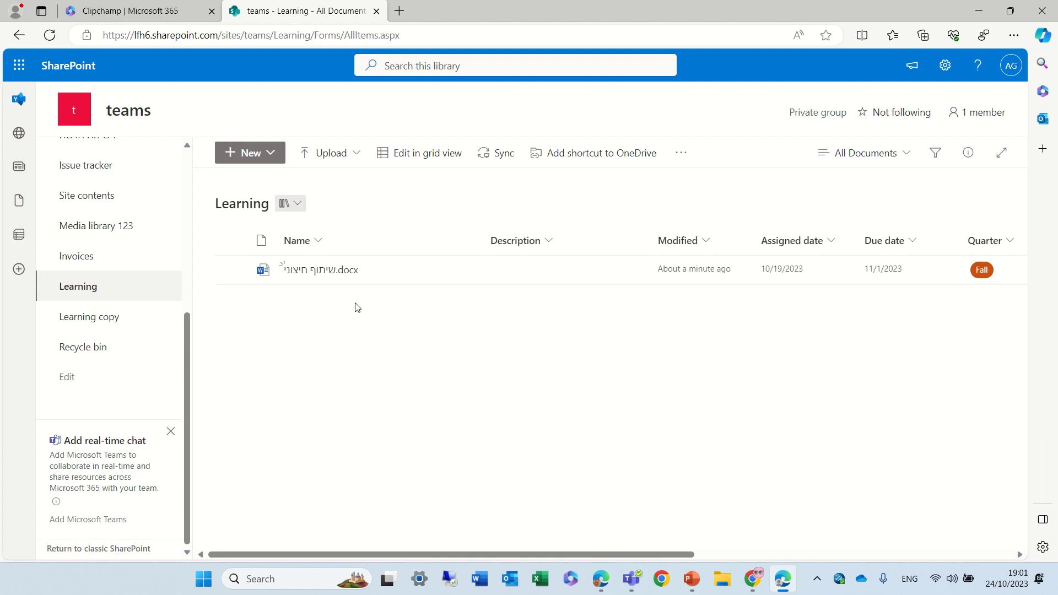
pyautogui.moveTo(188, 389); pyautogui.dragTo(185, 190)
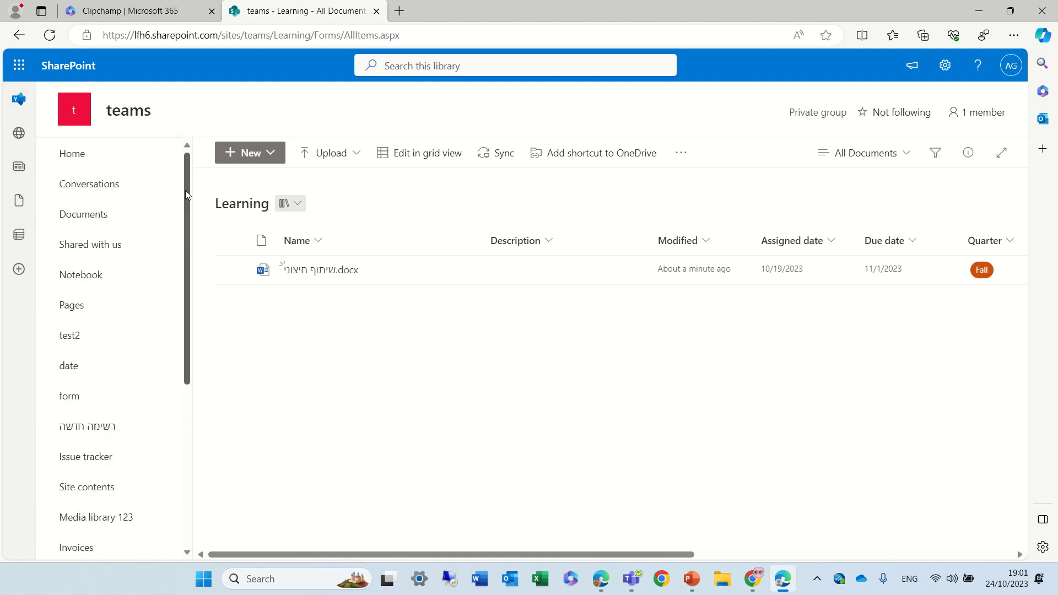
pyautogui.click(104, 161)
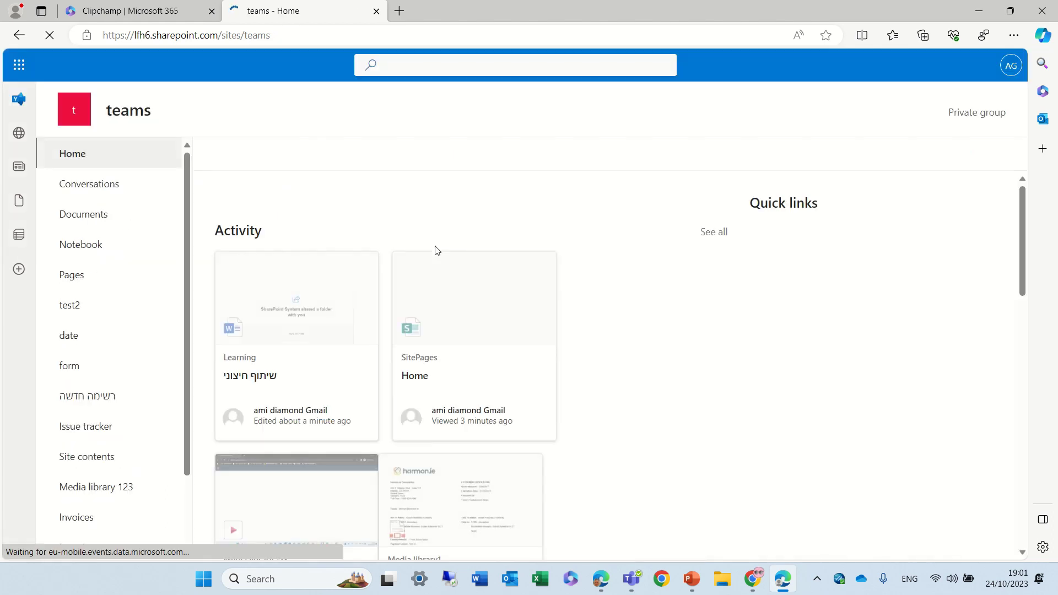
pyautogui.click(263, 161)
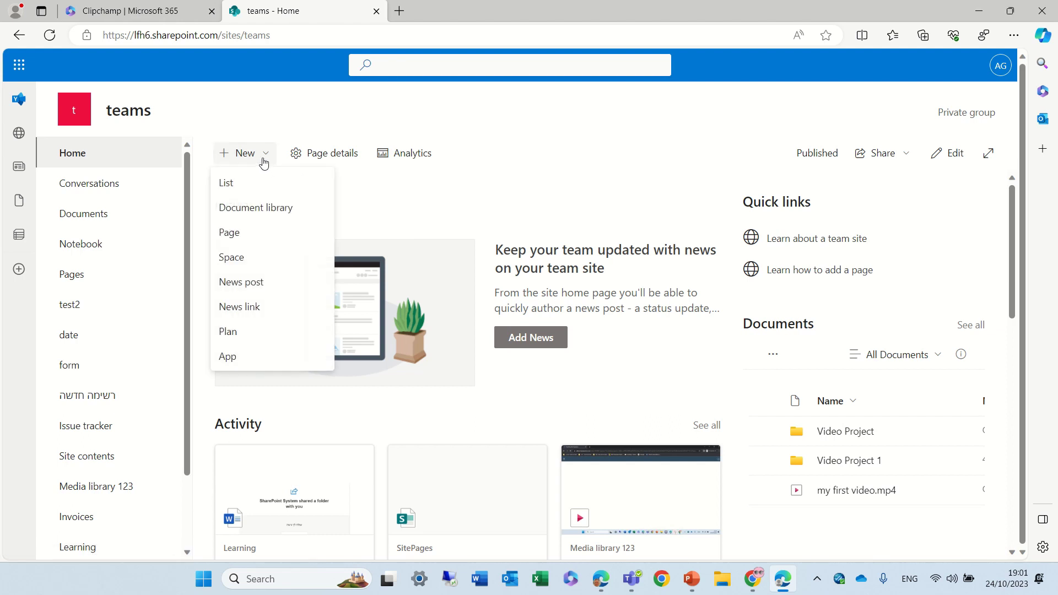
pyautogui.click(293, 217)
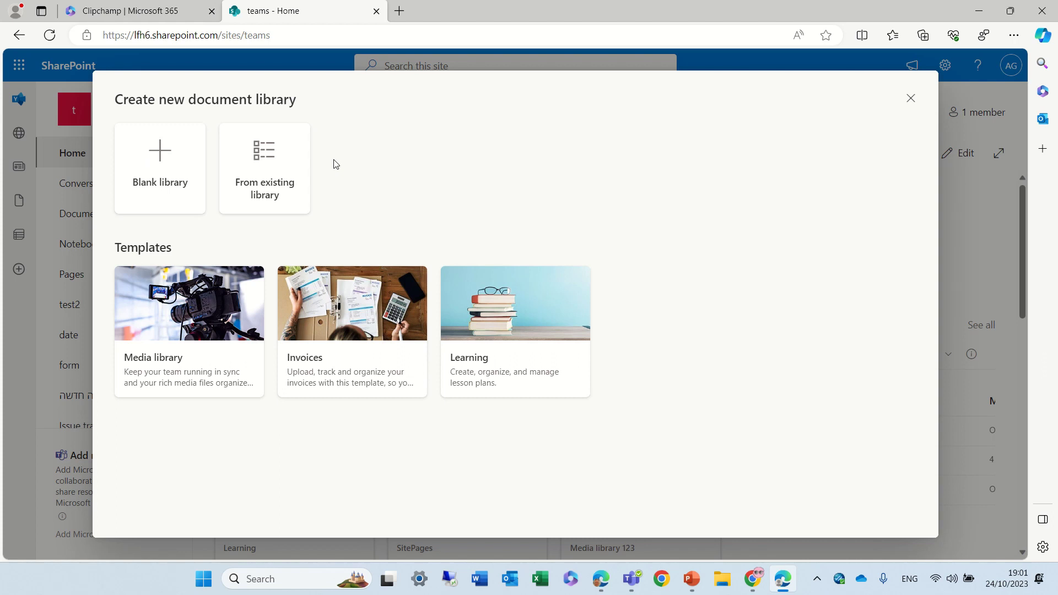
pyautogui.click(912, 98)
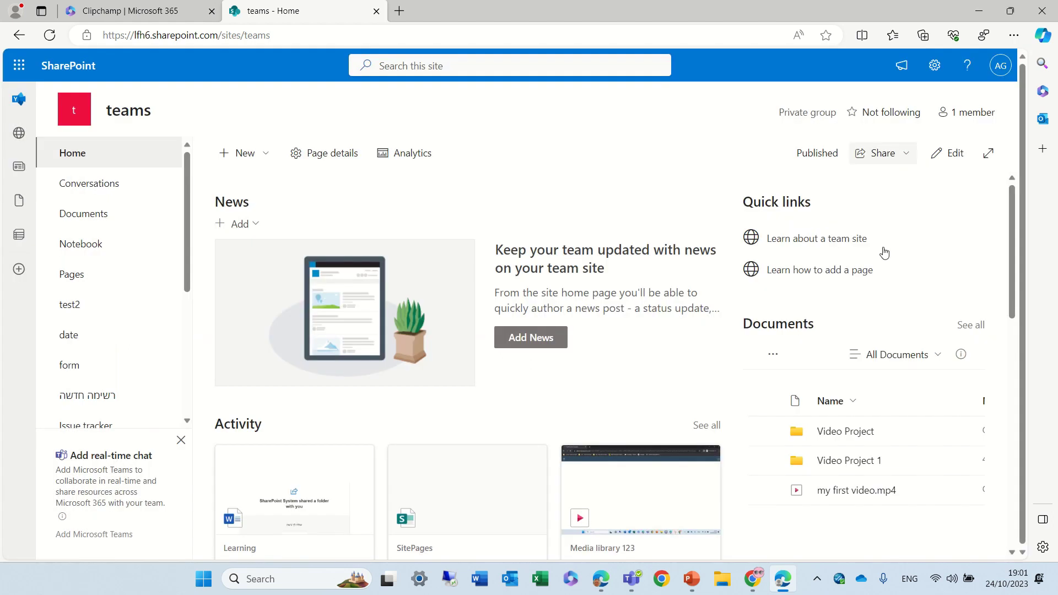